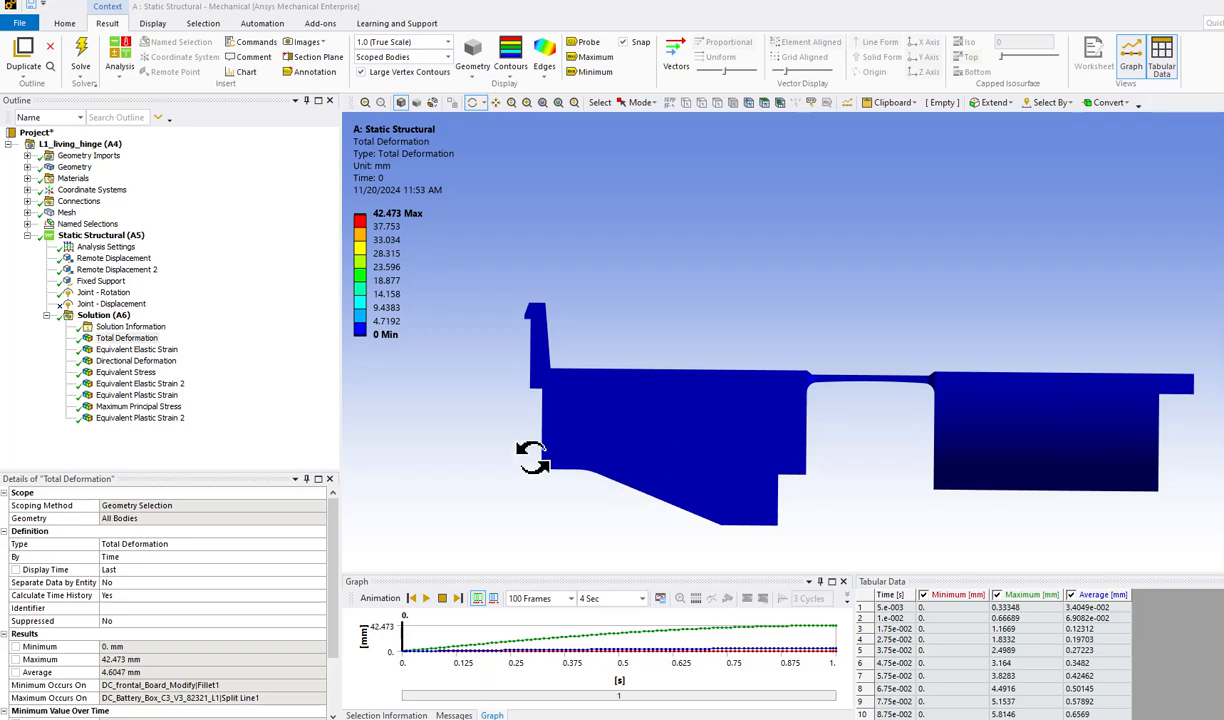
Step: Play the living hinge's total deformation animation from a slightly rotated view and pause it partway through closing
{"action": "left_click_drag", "start_coordinate": [868, 481], "coordinate": [1016, 451]}
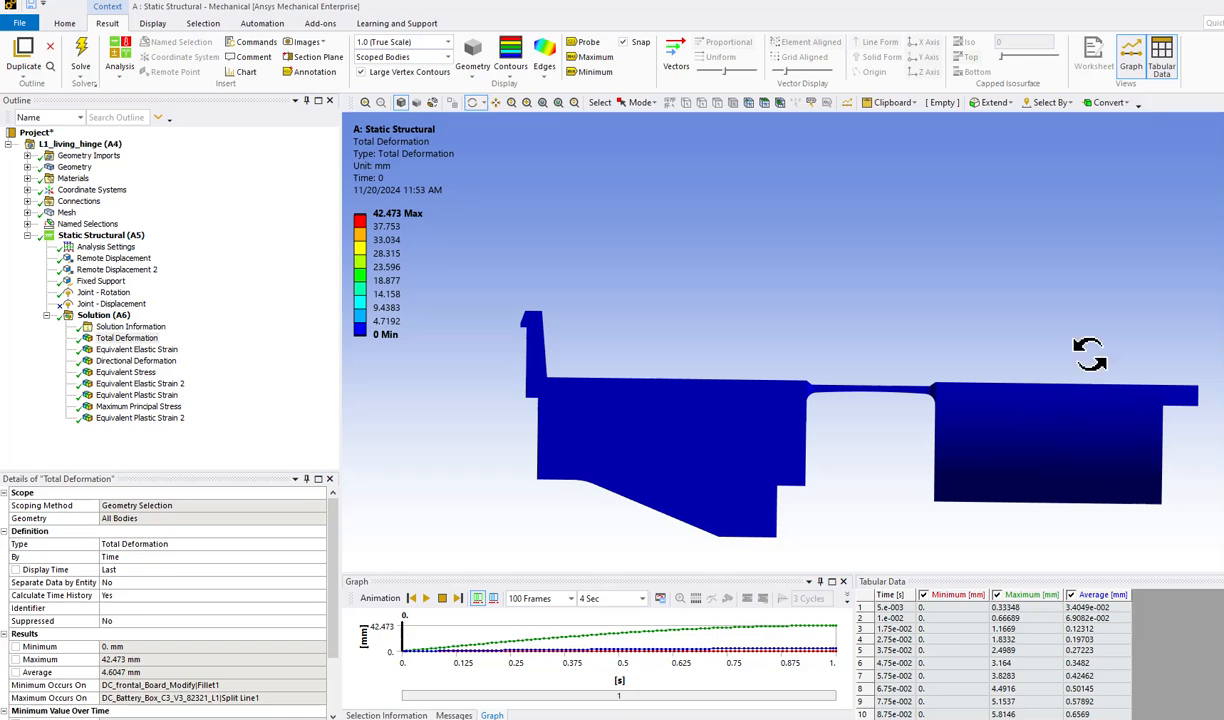
{"action": "left_click_drag", "start_coordinate": [1172, 545], "coordinate": [1214, 420]}
{"action": "left_click_drag", "start_coordinate": [1163, 320], "coordinate": [566, 358]}
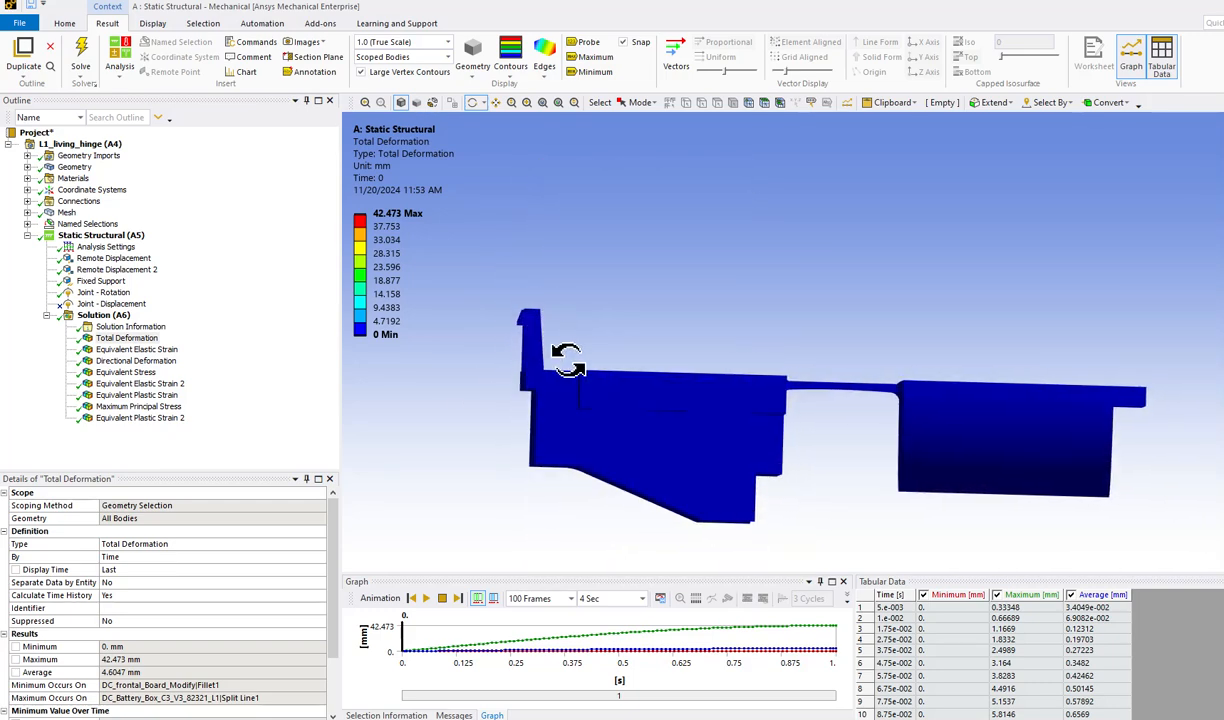
{"action": "left_click", "coordinate": [425, 599]}
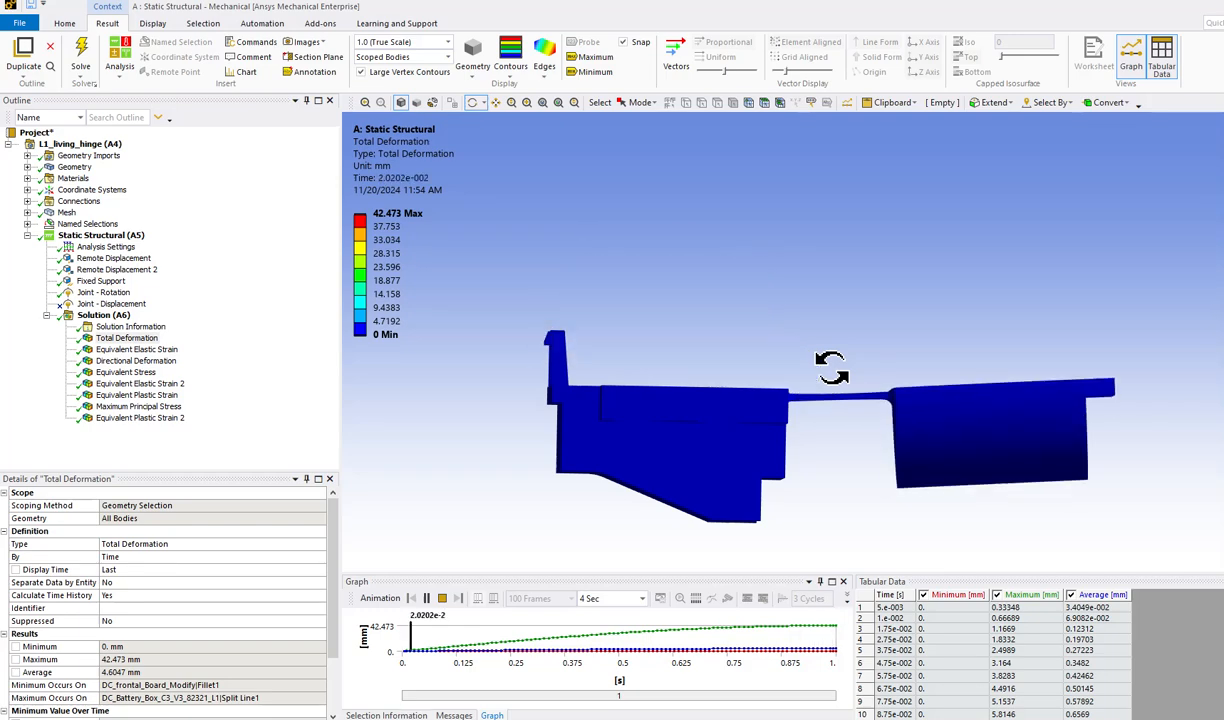
{"action": "left_click", "coordinate": [427, 600]}
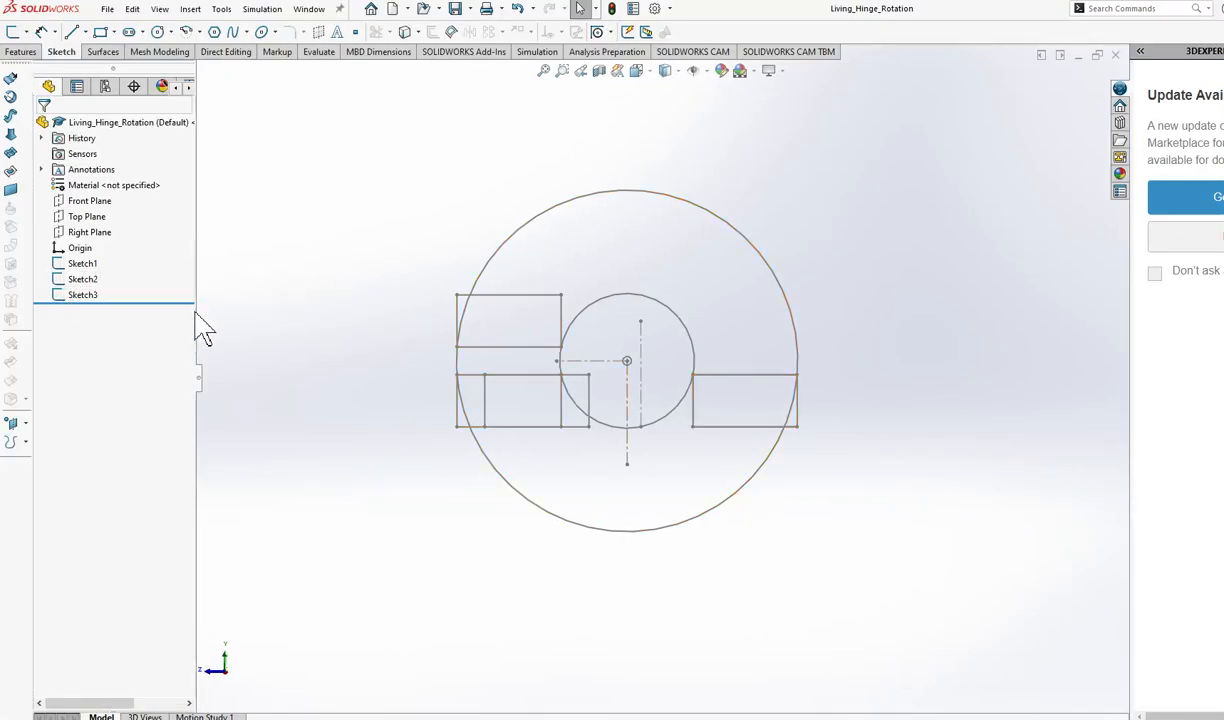
Step: Switch to SOLIDWORKS and open Sketch1 for editing to examine the dimensioned rectangles representing the two hinge halves
{"action": "left_click", "coordinate": [84, 263]}
{"action": "left_click", "coordinate": [108, 222]}
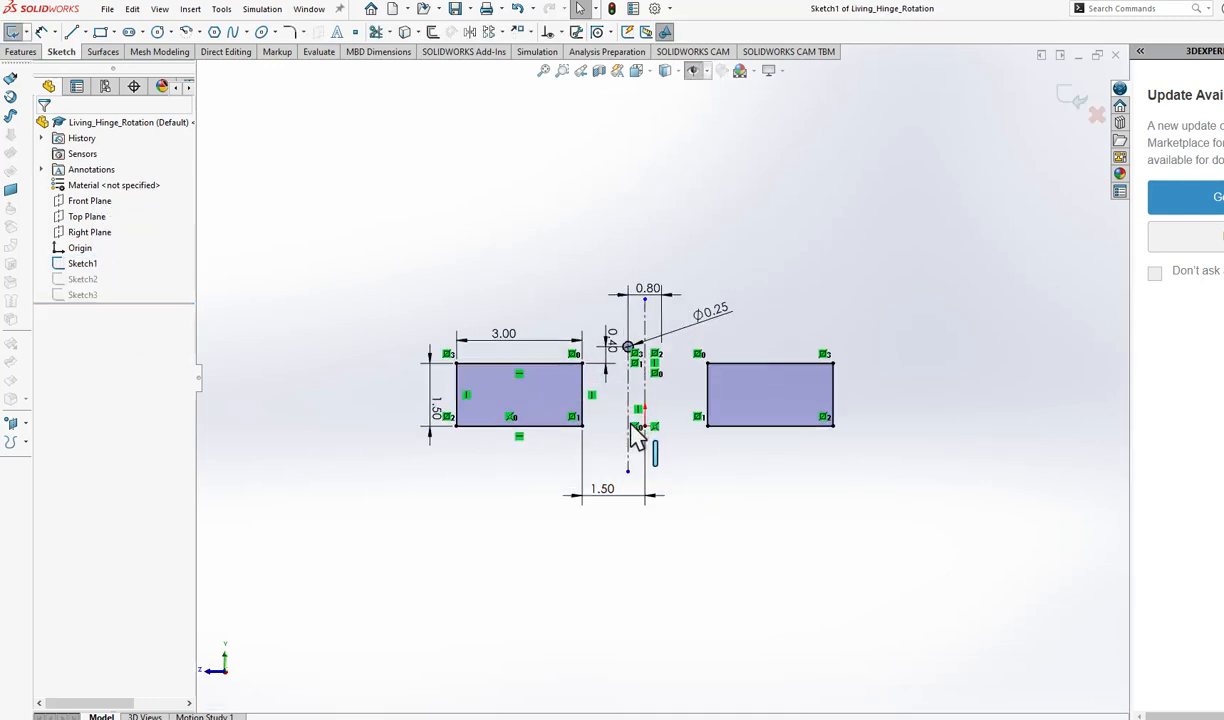
{"action": "scroll", "coordinate": [660, 428], "scroll_direction": "down", "scroll_amount": 2}
{"action": "scroll", "coordinate": [692, 437], "scroll_direction": "down", "scroll_amount": 2}
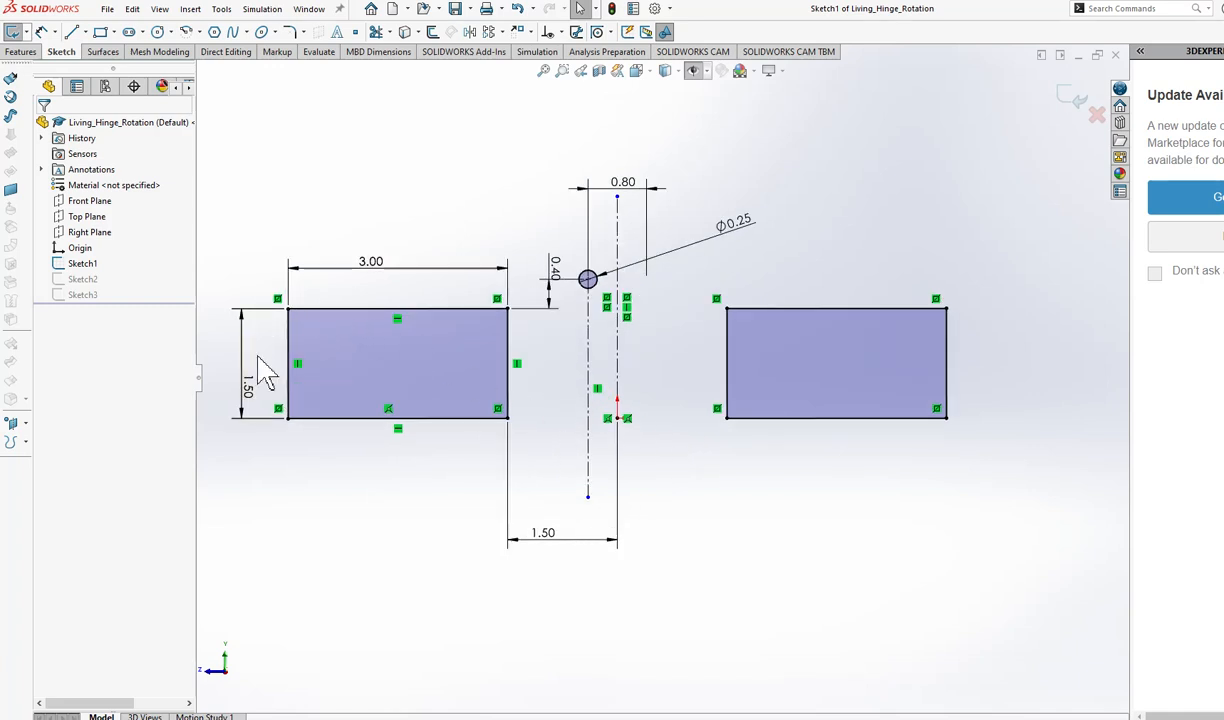
{"action": "left_click", "coordinate": [332, 340]}
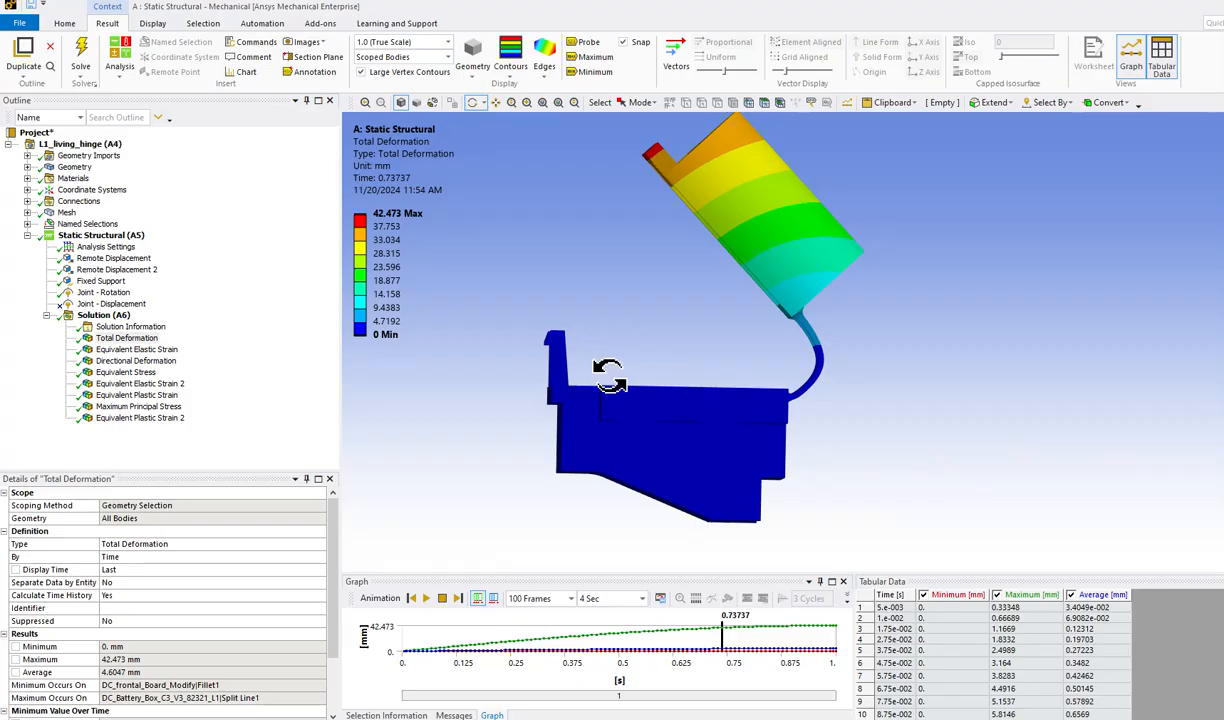
Step: Switch to Ansys Mechanical and scrub the total deformation animation back toward its start
{"action": "left_click_drag", "start_coordinate": [718, 640], "coordinate": [595, 633]}
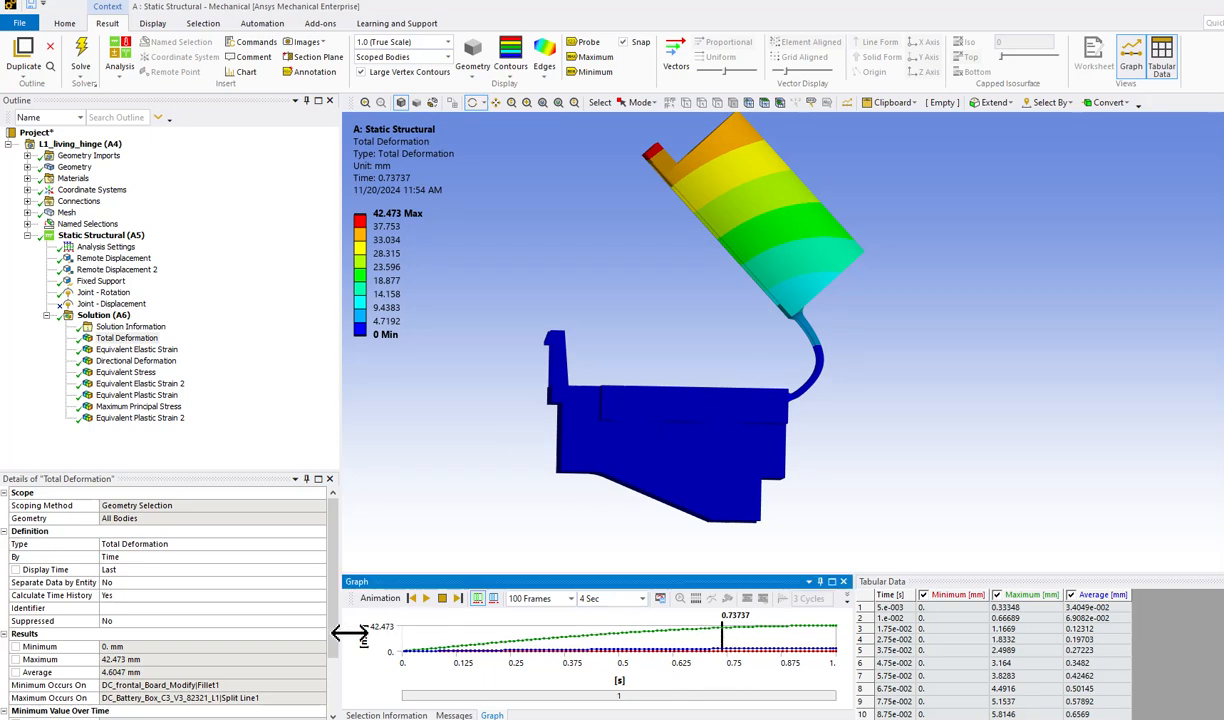
{"action": "left_click_drag", "start_coordinate": [720, 636], "coordinate": [339, 633]}
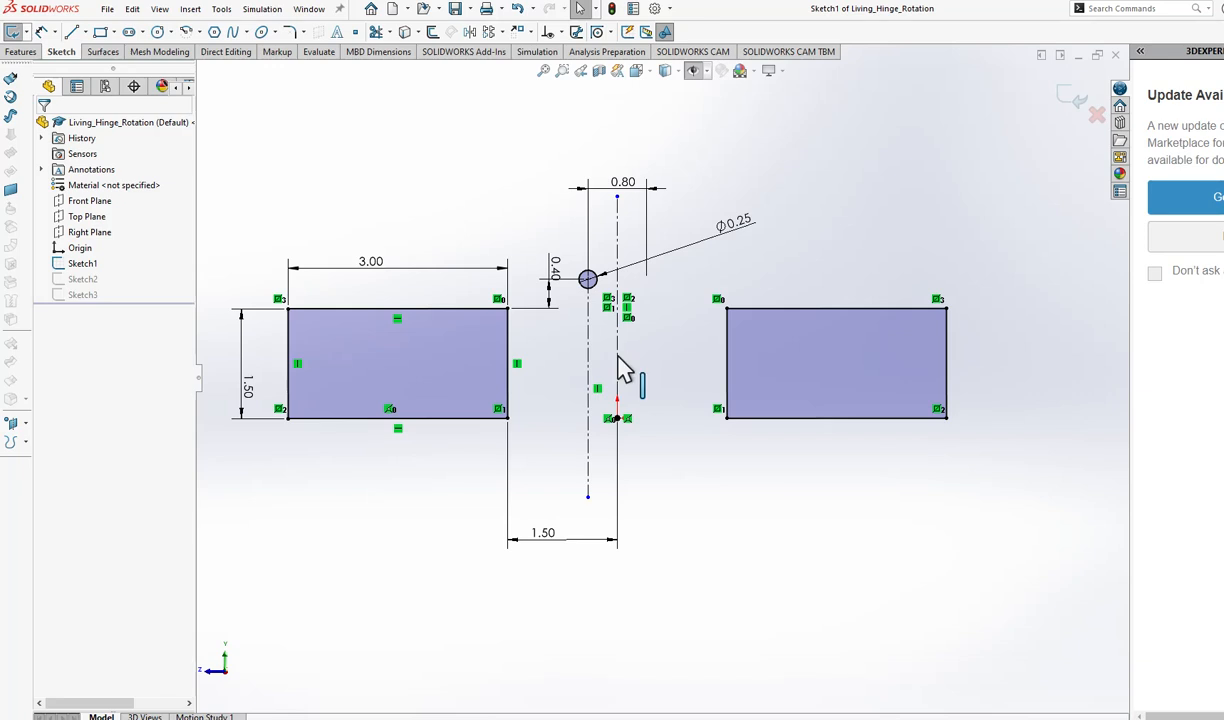
Step: Back in SOLIDWORKS, examine Sketch1's symmetry centerline and the vertical centerline through the small pivot circle, and close the sketch
{"action": "left_click", "coordinate": [638, 387]}
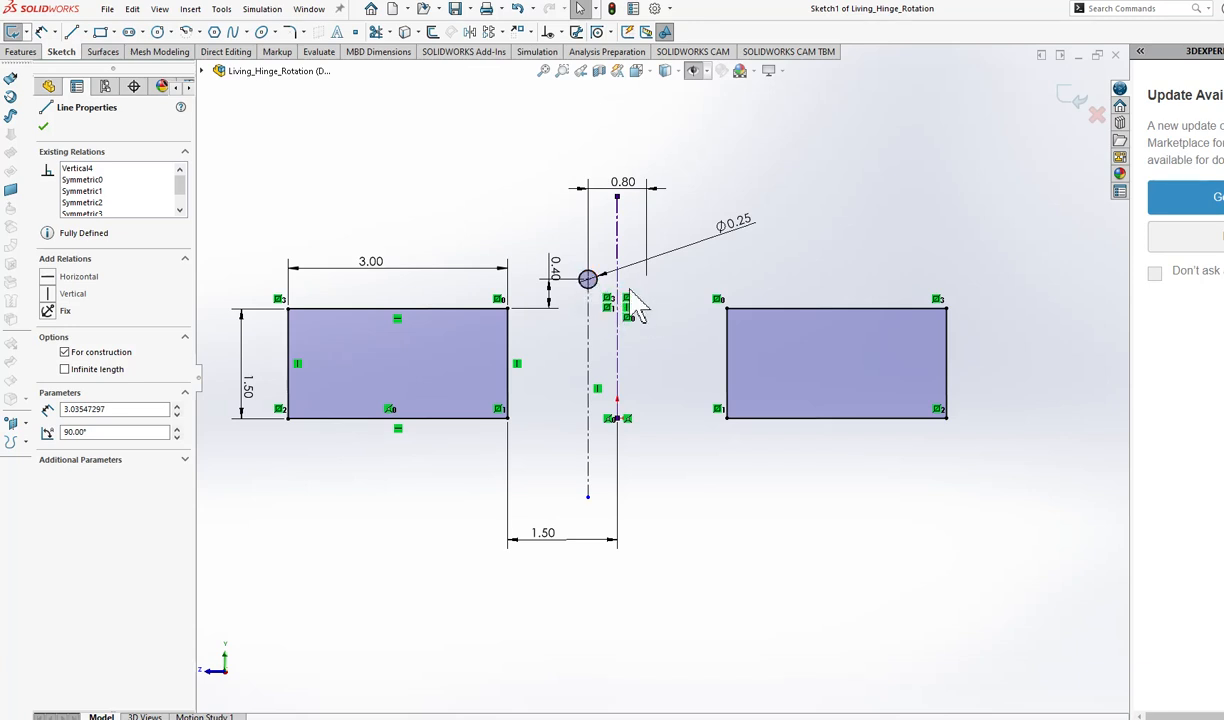
{"action": "scroll", "coordinate": [590, 300], "scroll_direction": "down", "scroll_amount": 5}
{"action": "scroll", "coordinate": [595, 312], "scroll_direction": "up", "scroll_amount": 5}
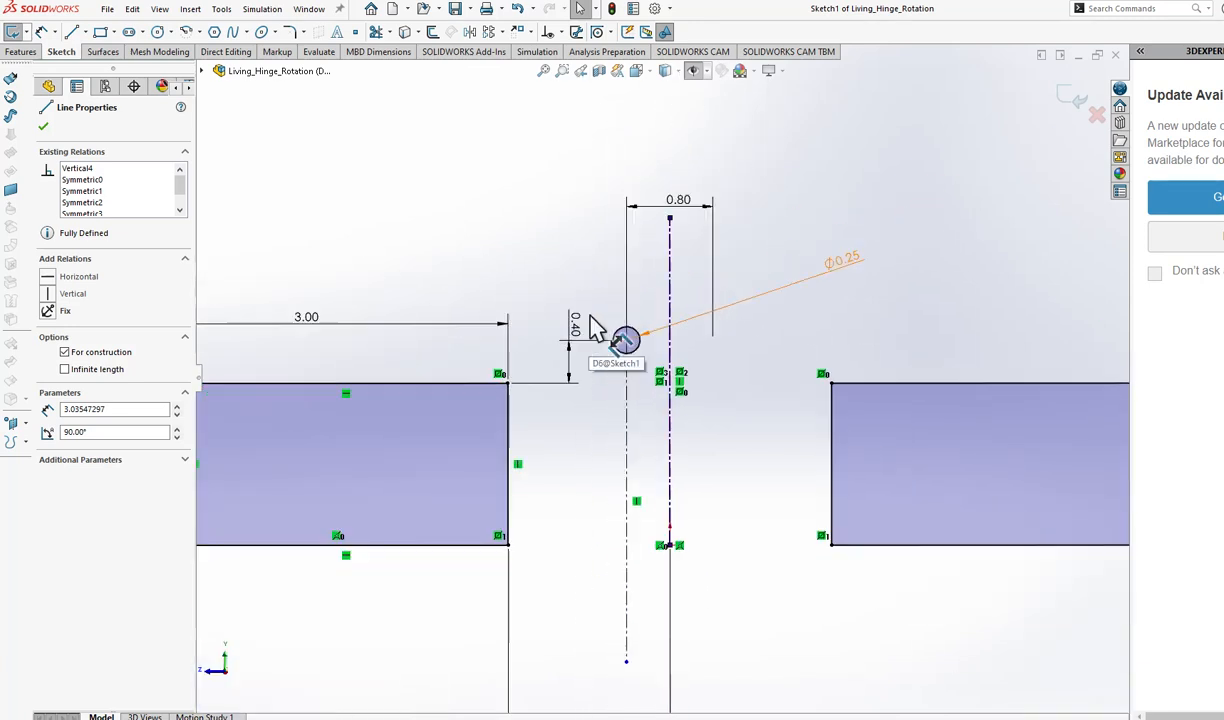
{"action": "scroll", "coordinate": [660, 383], "scroll_direction": "down", "scroll_amount": 2}
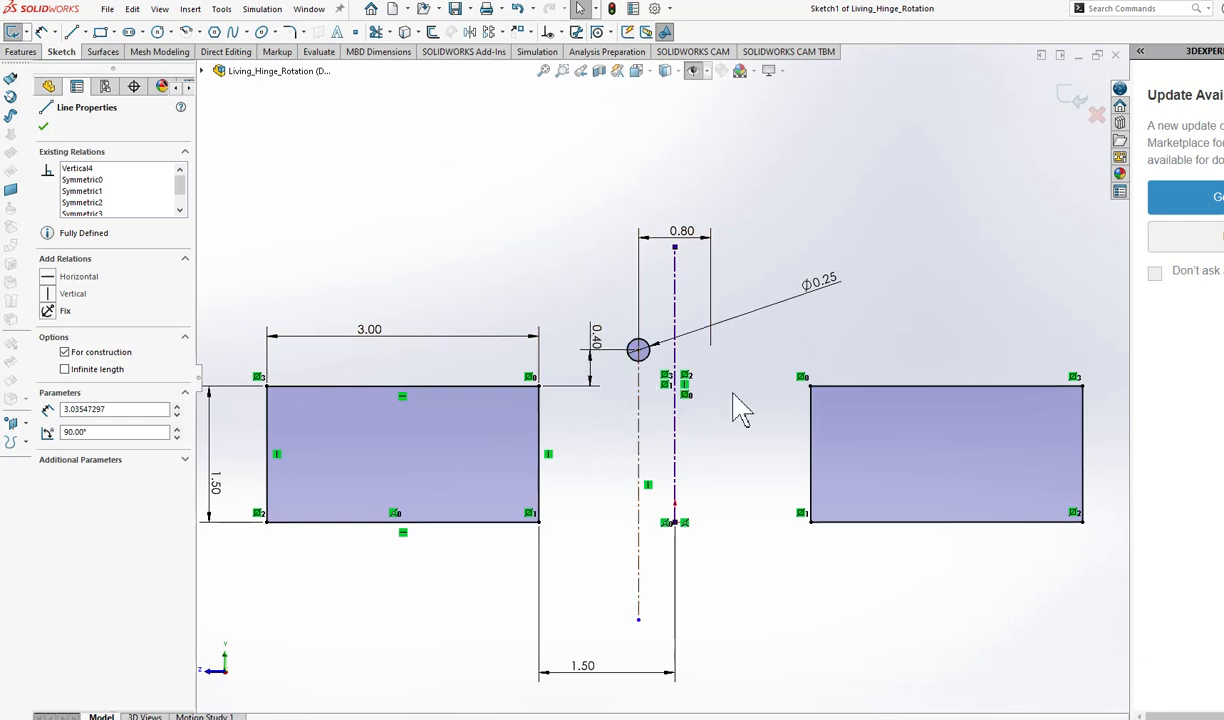
{"action": "left_click", "coordinate": [639, 452]}
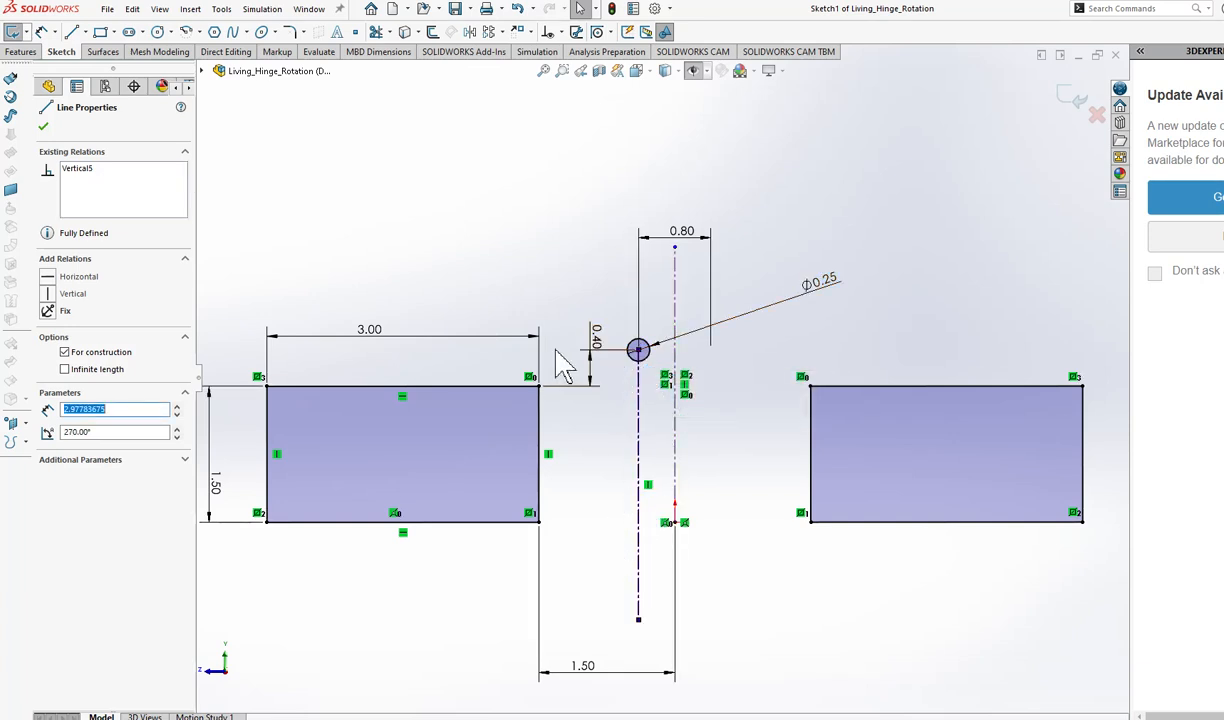
{"action": "left_click", "coordinate": [1070, 100]}
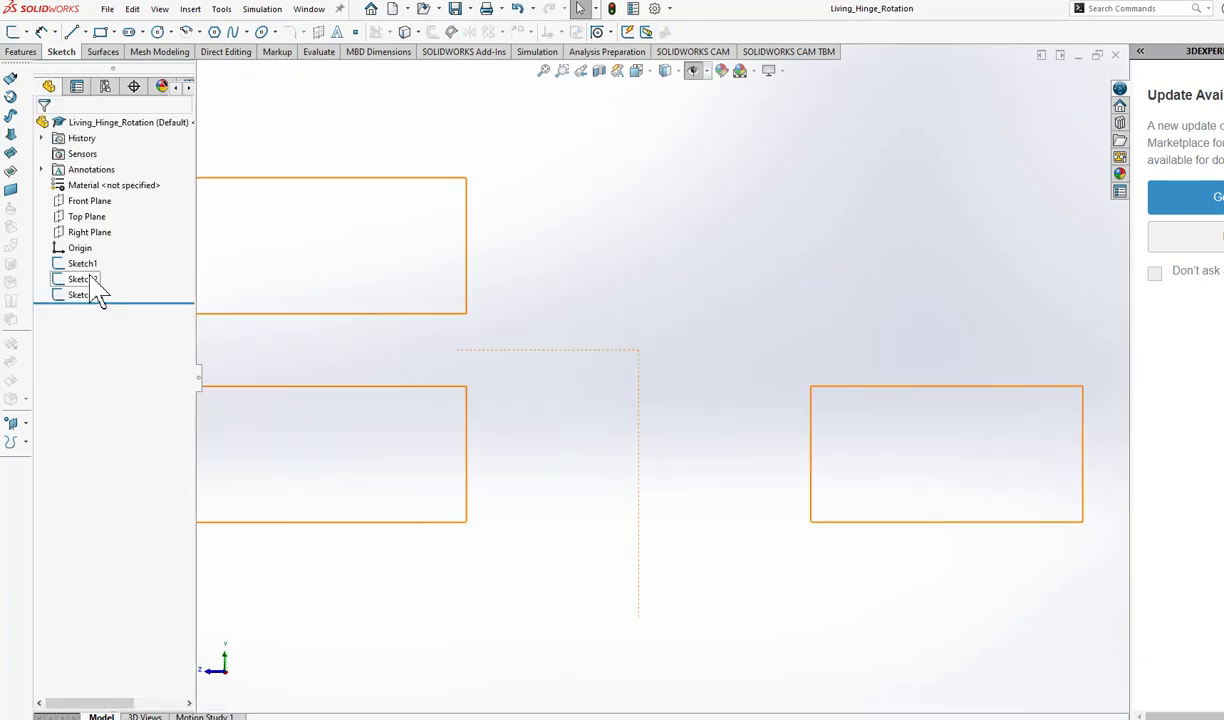
Step: Open Sketch2 for editing and examine the vertical centerline used to mirror the rectangle about the pivot
{"action": "left_click", "coordinate": [88, 280]}
{"action": "left_click", "coordinate": [104, 233]}
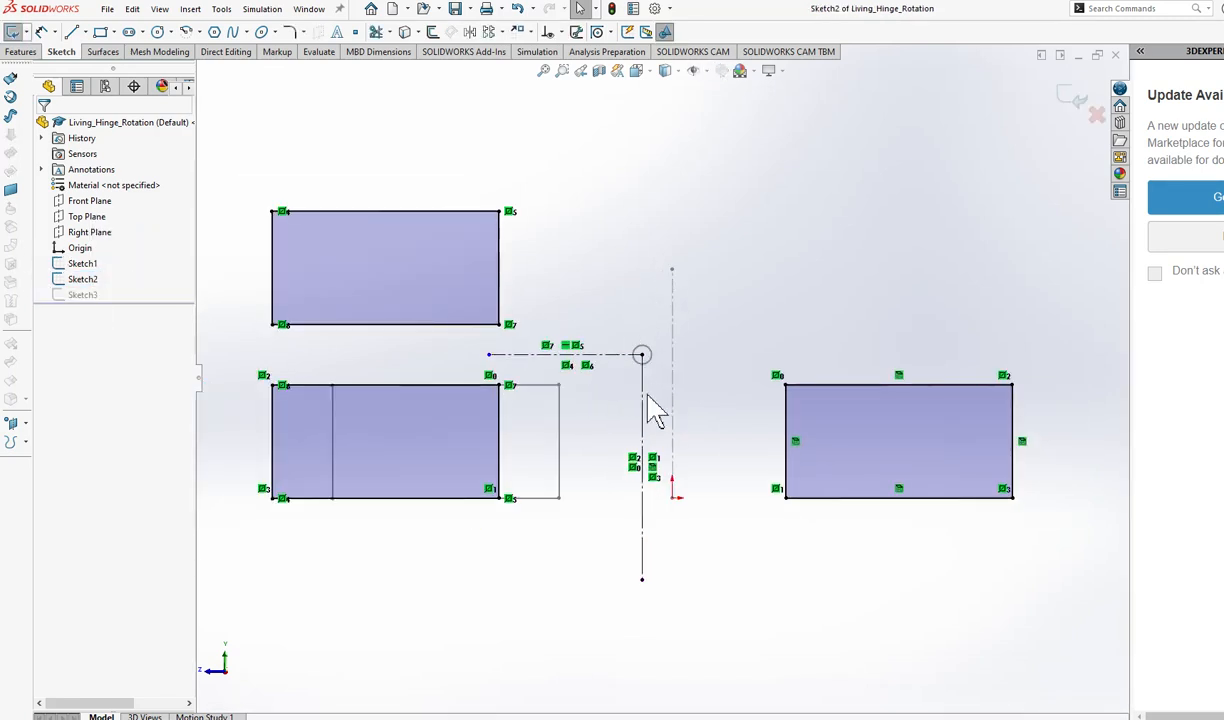
{"action": "left_click", "coordinate": [643, 485]}
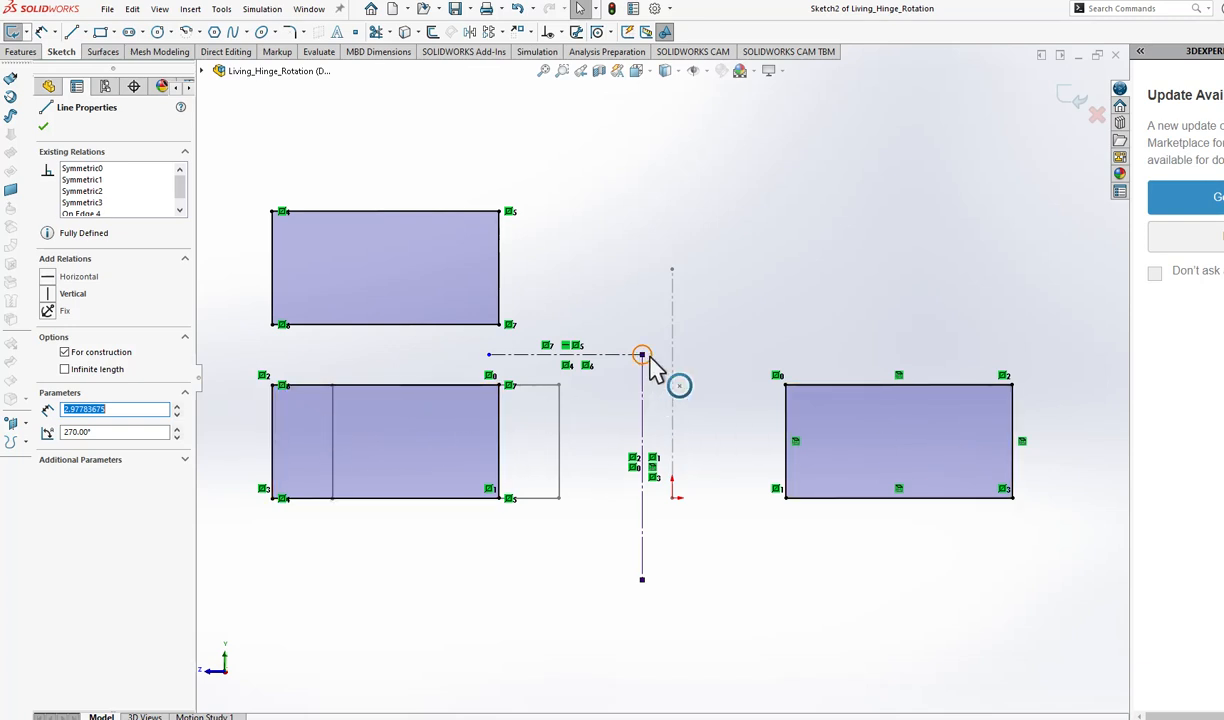
{"action": "key", "text": "Escape"}
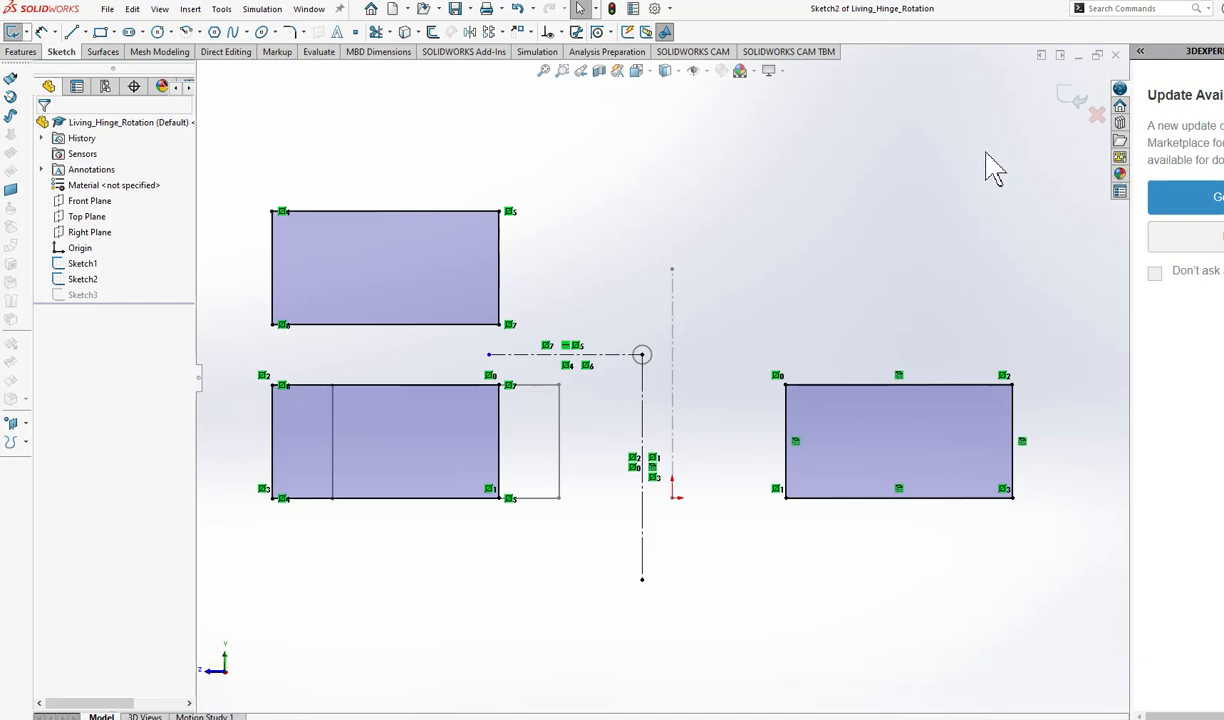
Step: Revisit Sketch1 and reopen Sketch2 to examine the horizontal centerline between the upper and lower mirrored rectangles
{"action": "left_click", "coordinate": [98, 264]}
{"action": "left_click", "coordinate": [104, 222]}
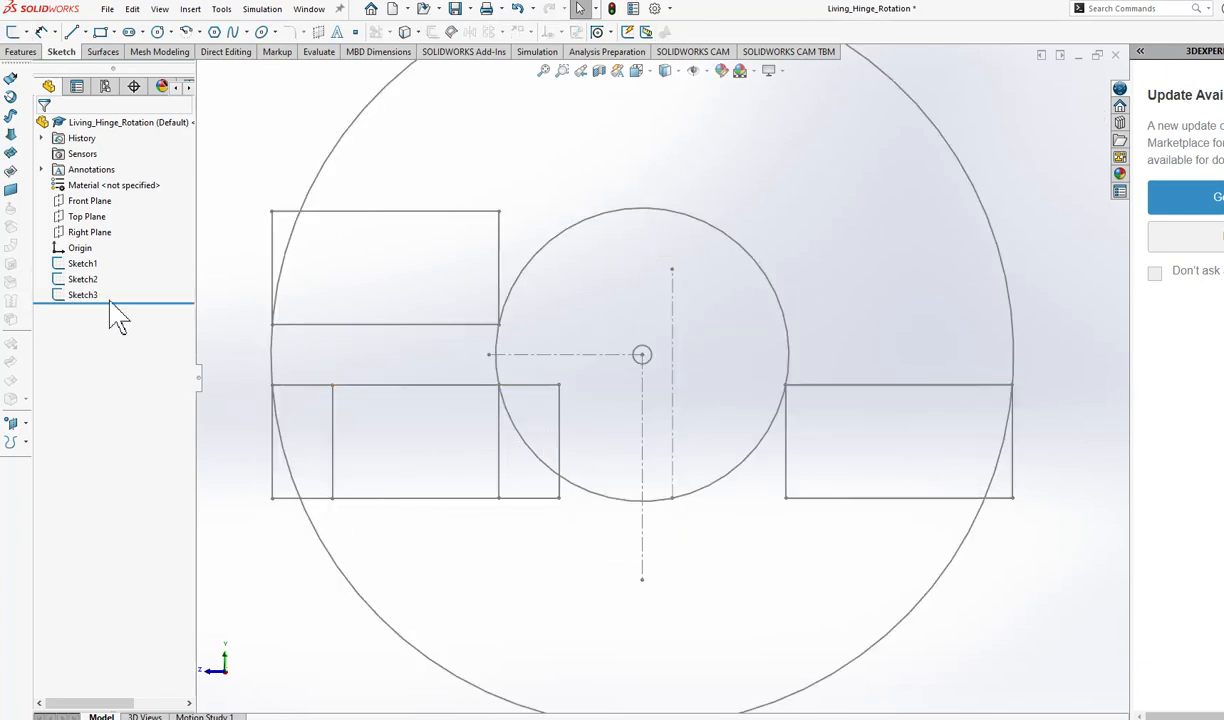
{"action": "left_click", "coordinate": [99, 284]}
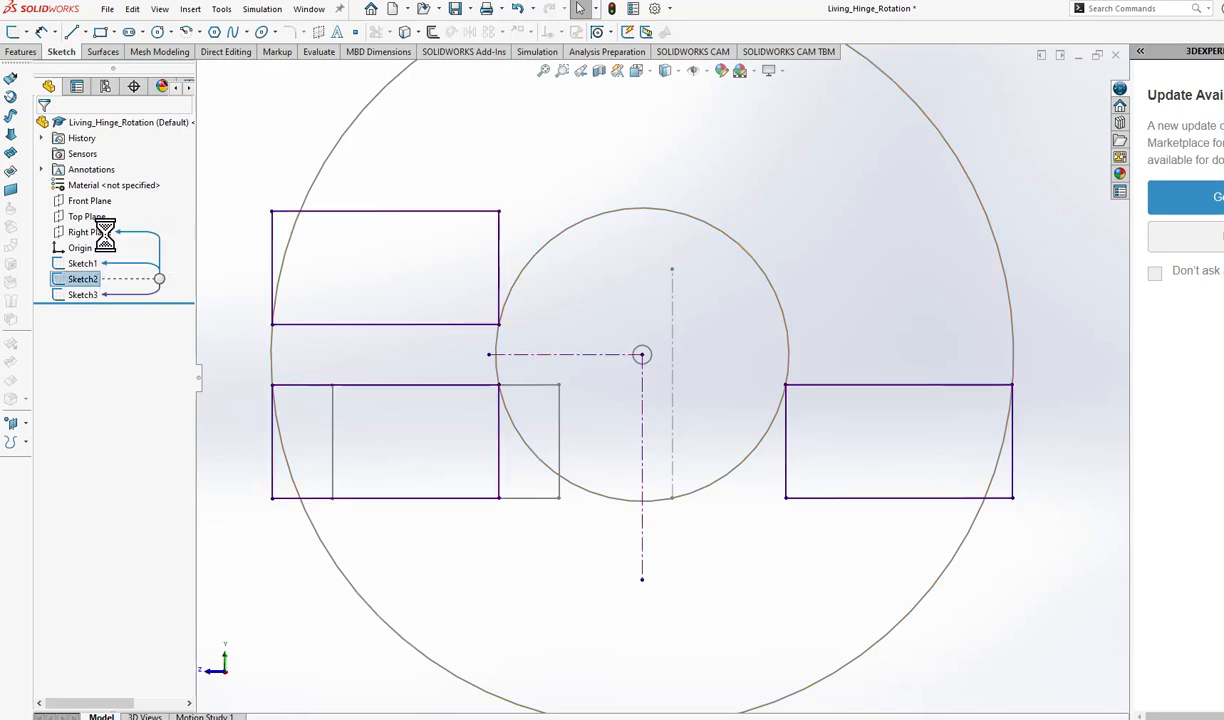
{"action": "left_click", "coordinate": [101, 226]}
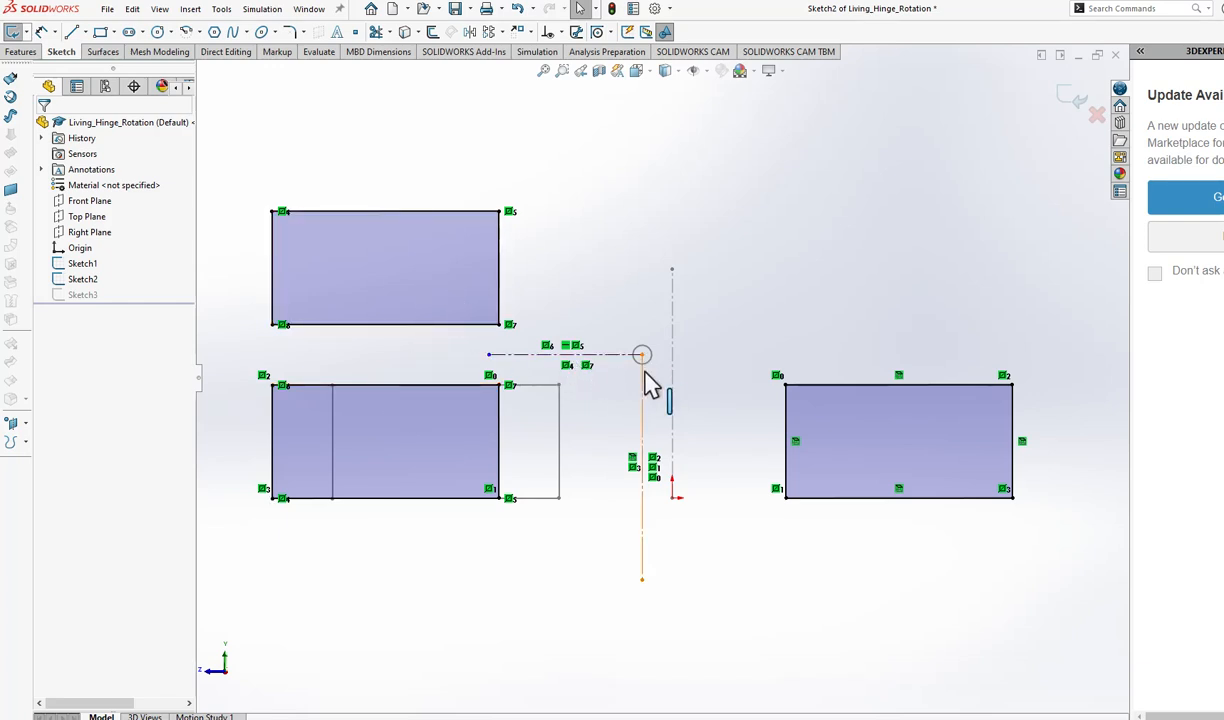
{"action": "left_click", "coordinate": [514, 356]}
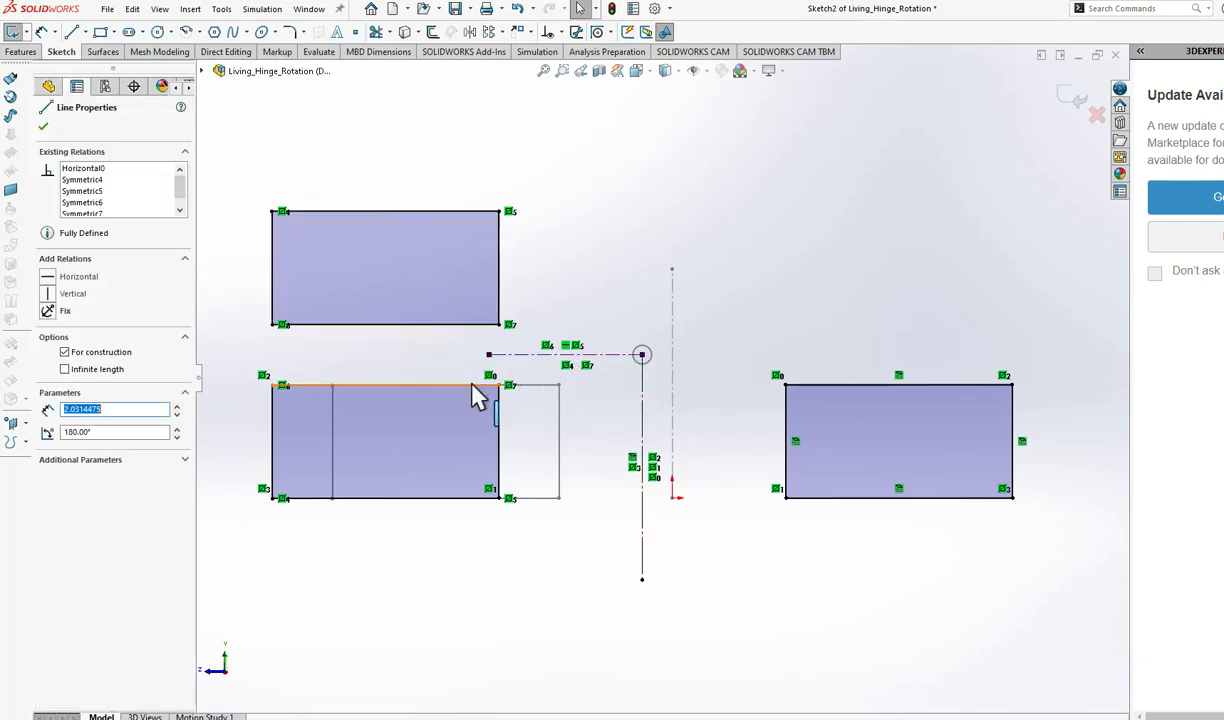
{"action": "left_click", "coordinate": [981, 131]}
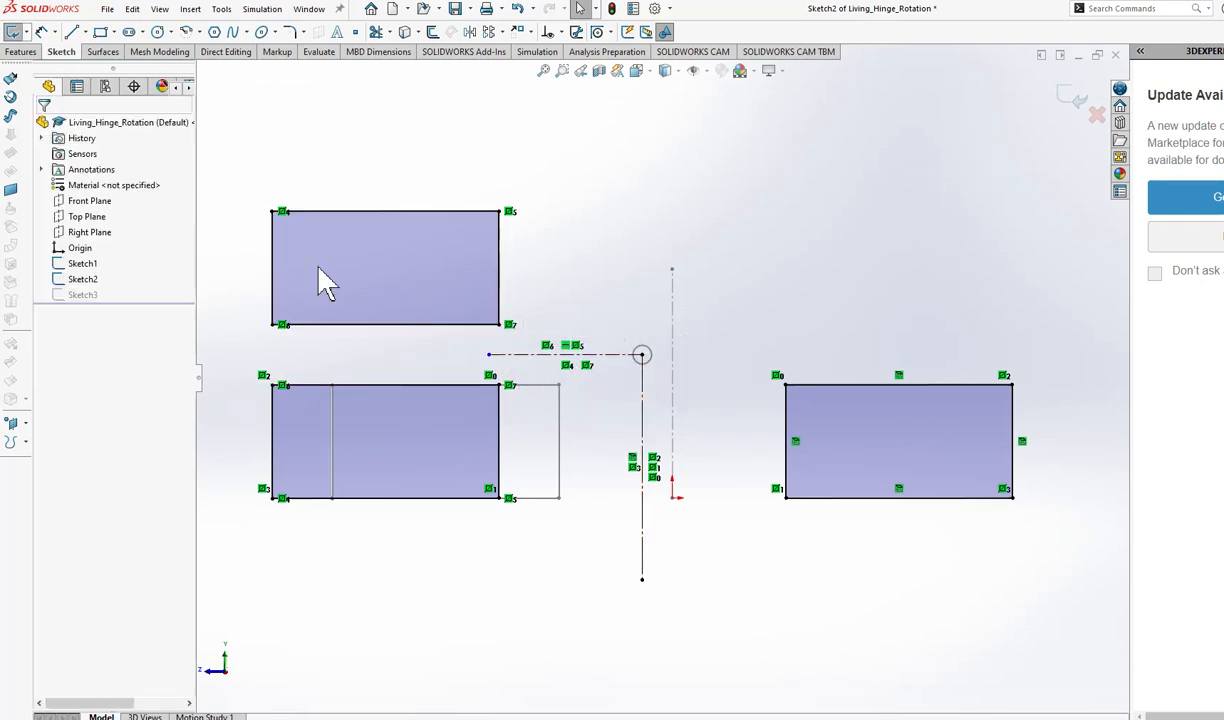
Step: Open Sketch1 for editing, examine the dimensions that offset the pivot circle from the hinge halves, and close the sketch
{"action": "left_click", "coordinate": [99, 264]}
{"action": "left_click", "coordinate": [105, 215]}
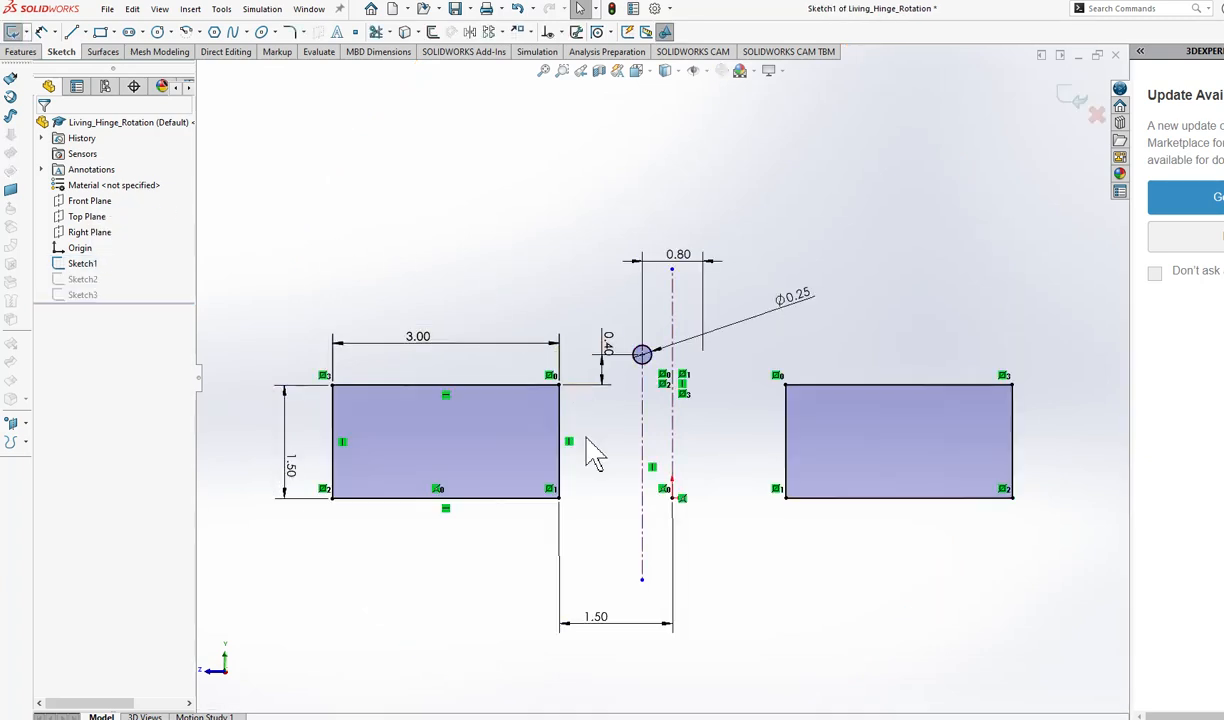
{"action": "left_click", "coordinate": [617, 360]}
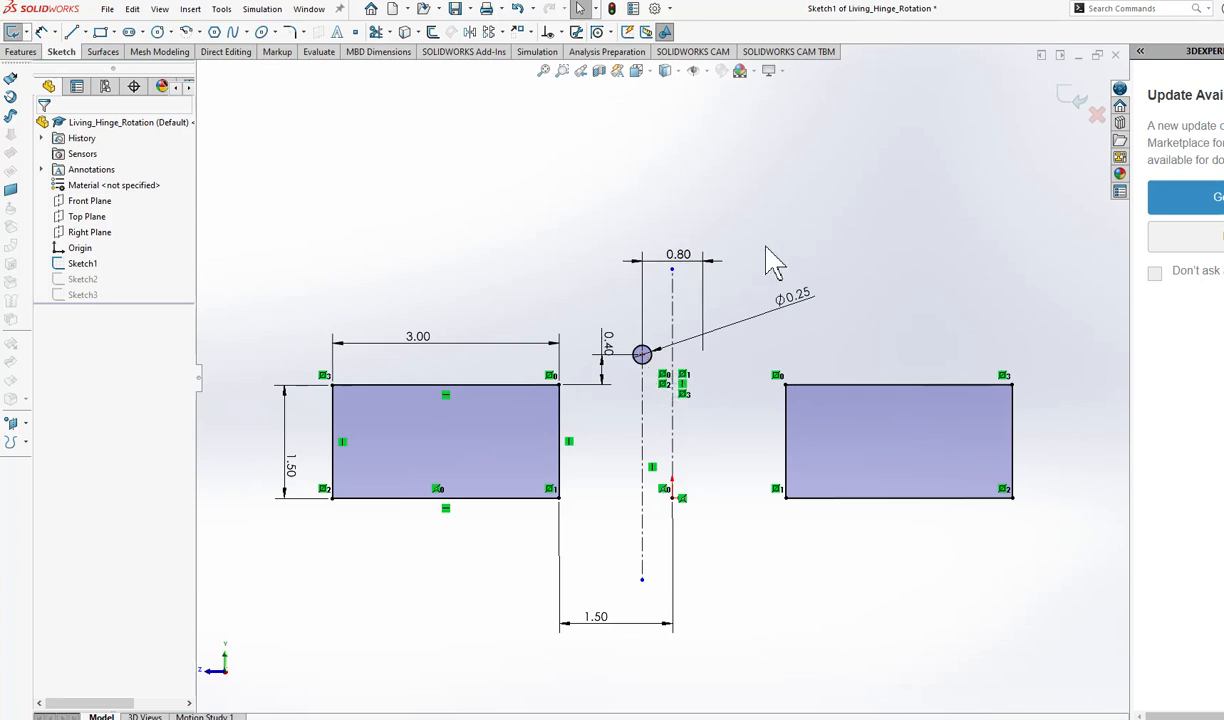
{"action": "left_click", "coordinate": [1066, 95]}
Step: Open Sketch3 for editing, examine how its two concentric circles pass through the rectangles' corners, and close the sketch
{"action": "left_click", "coordinate": [72, 297]}
{"action": "left_click", "coordinate": [88, 253]}
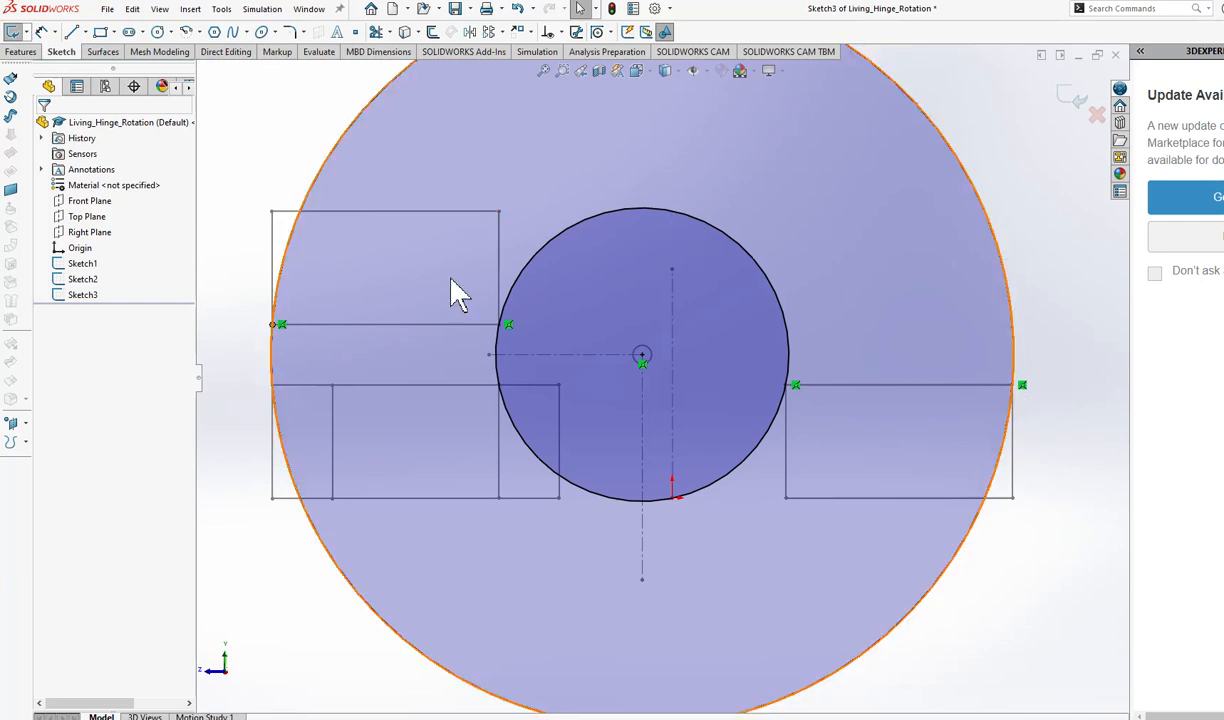
{"action": "left_click", "coordinate": [765, 273]}
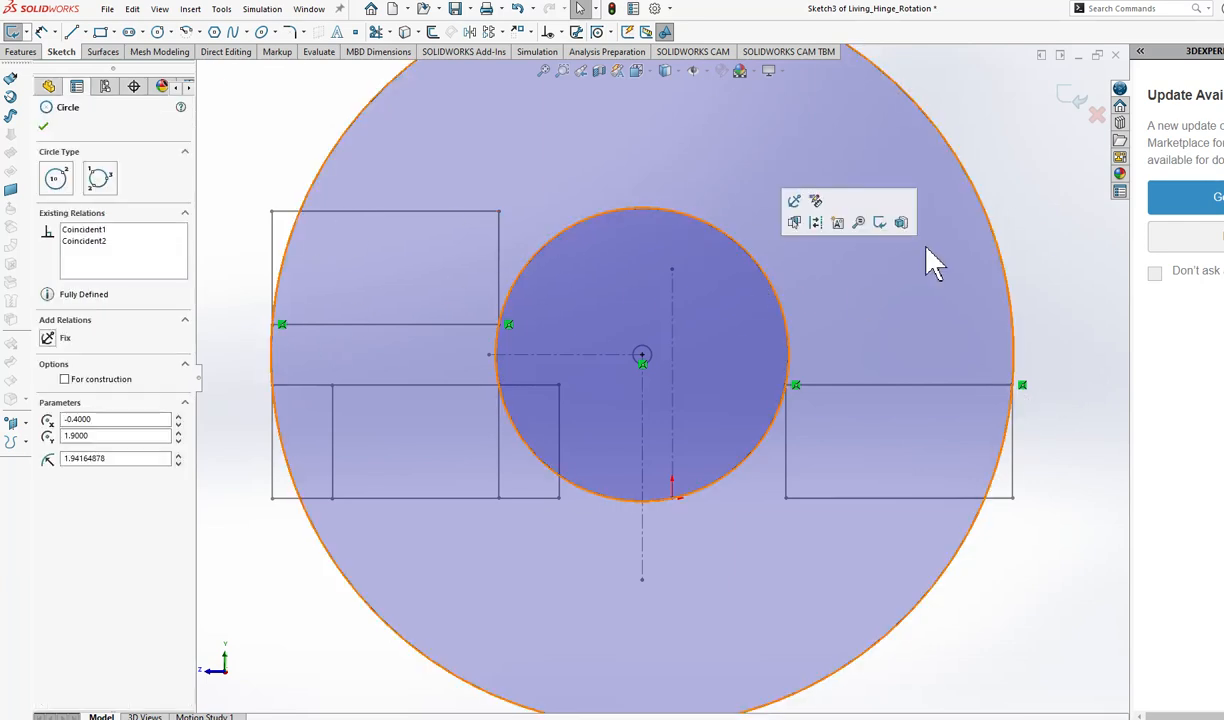
{"action": "left_click", "coordinate": [998, 234], "text": "ctrl"}
{"action": "key", "text": "Escape"}
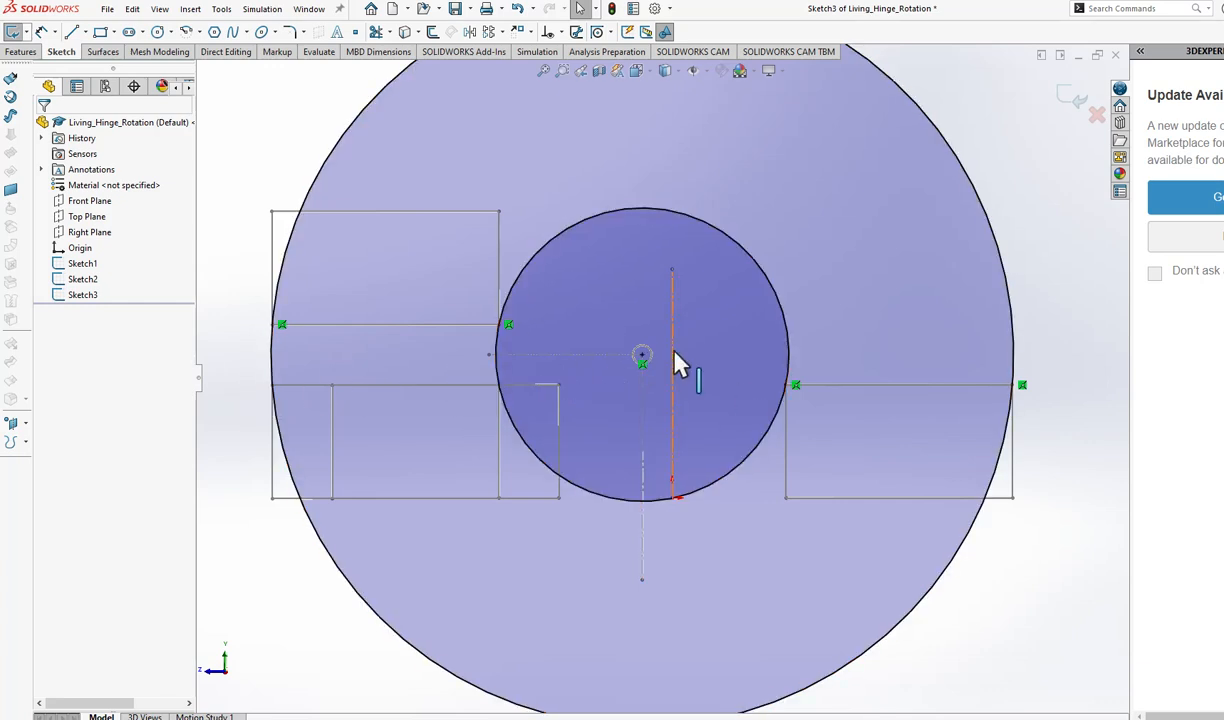
{"action": "left_click", "coordinate": [558, 450]}
{"action": "key", "text": "Escape"}
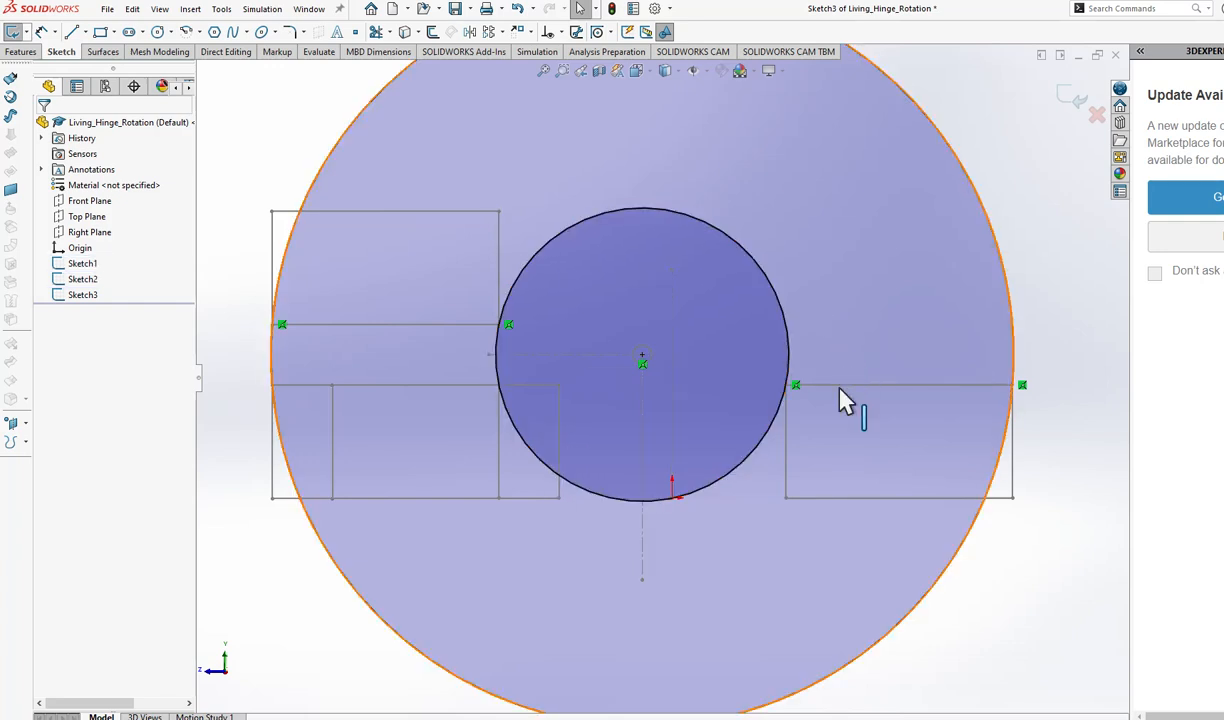
{"action": "left_click", "coordinate": [1079, 100]}
Step: Reopen Sketch1 to review the pivot position dimensions once more and exit the sketch
{"action": "left_click", "coordinate": [82, 263]}
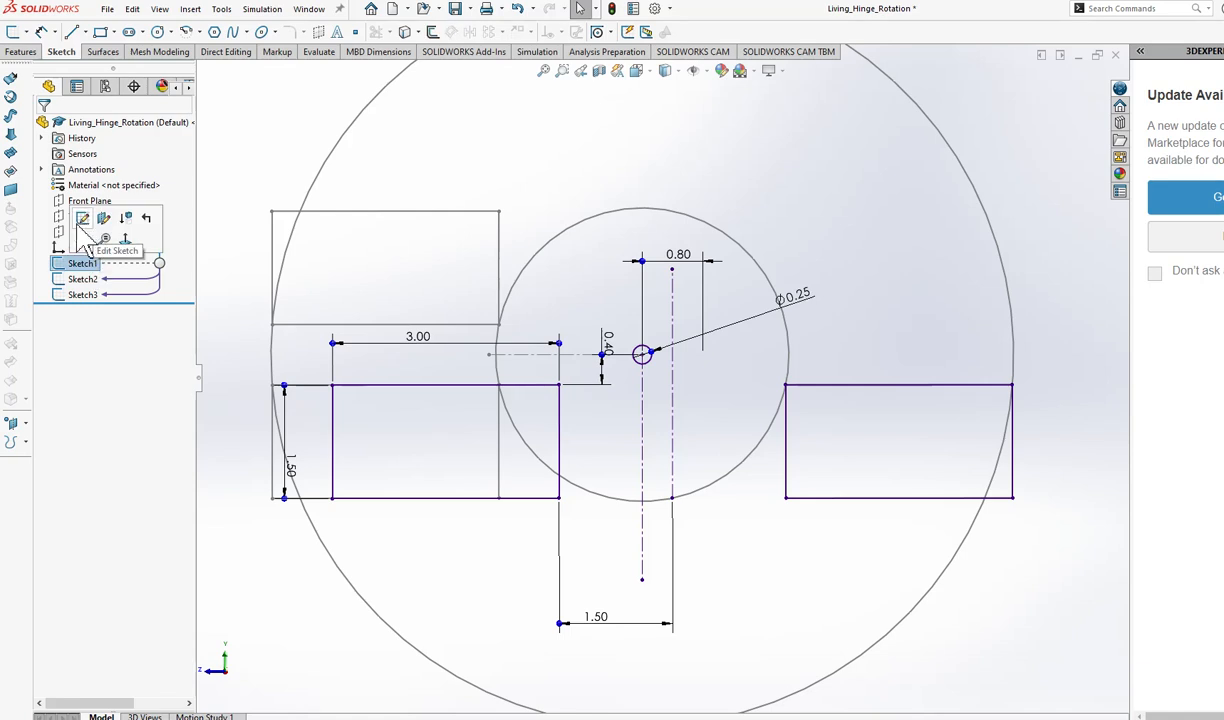
{"action": "left_click", "coordinate": [92, 226]}
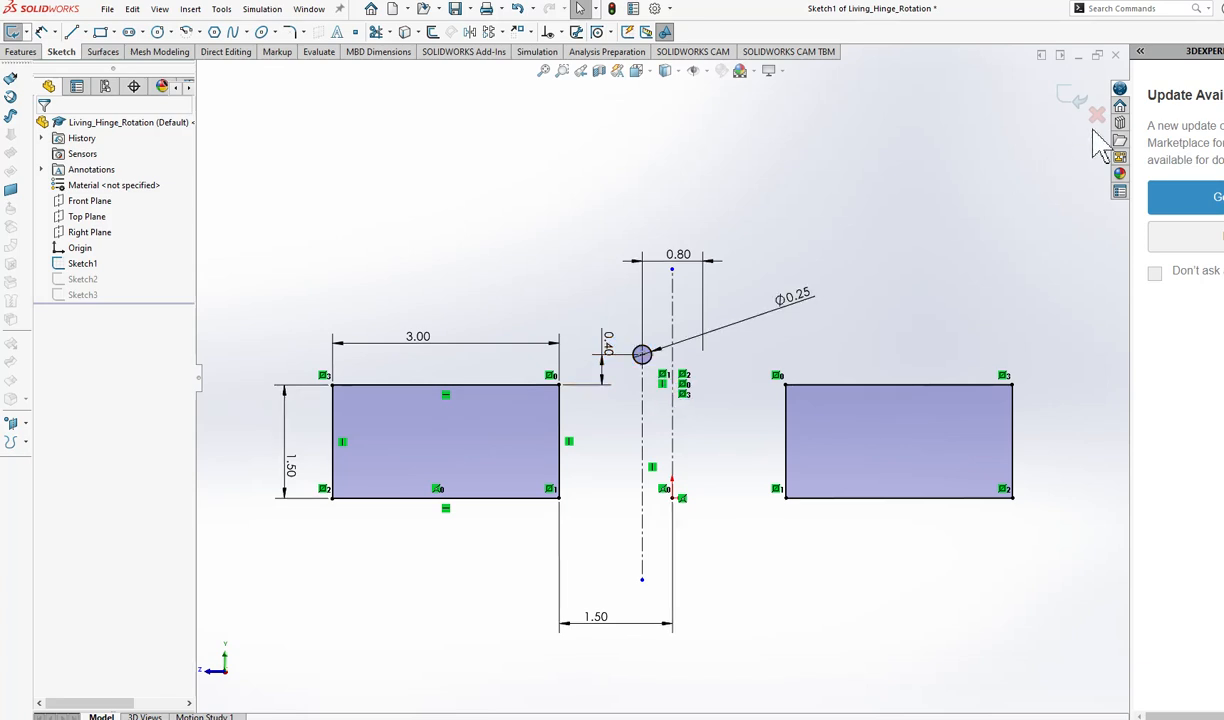
{"action": "left_click", "coordinate": [1078, 97]}
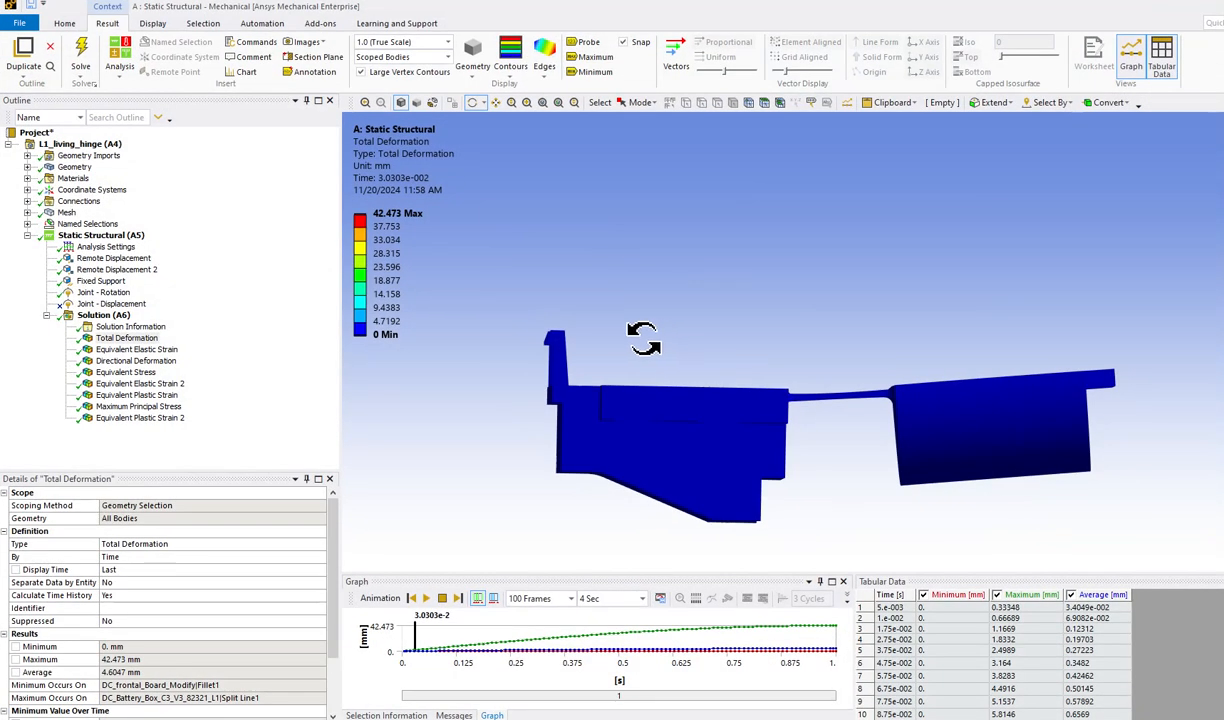
Step: In Ansys Mechanical, show the hidden DC_Battery_Box_C3_V3_82321_L1|Split1[1] body and zoom in on it between the hinge halves
{"action": "left_click", "coordinate": [27, 166]}
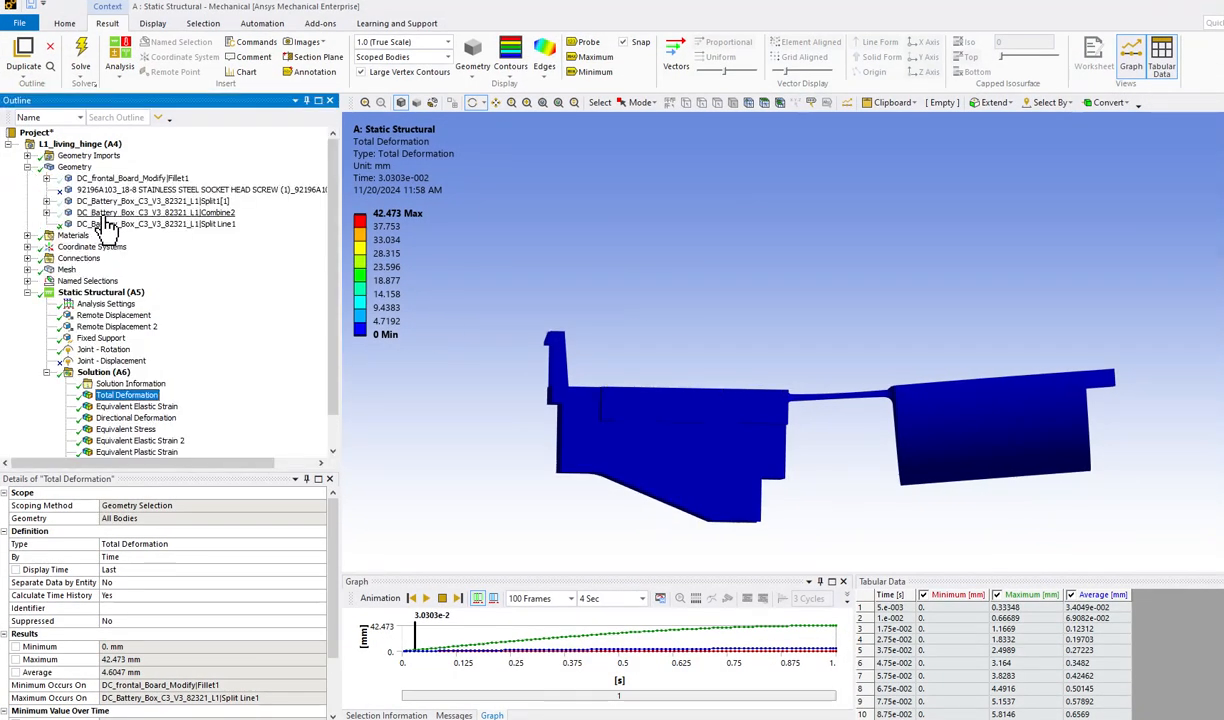
{"action": "left_click", "coordinate": [102, 214]}
{"action": "left_click", "coordinate": [110, 202]}
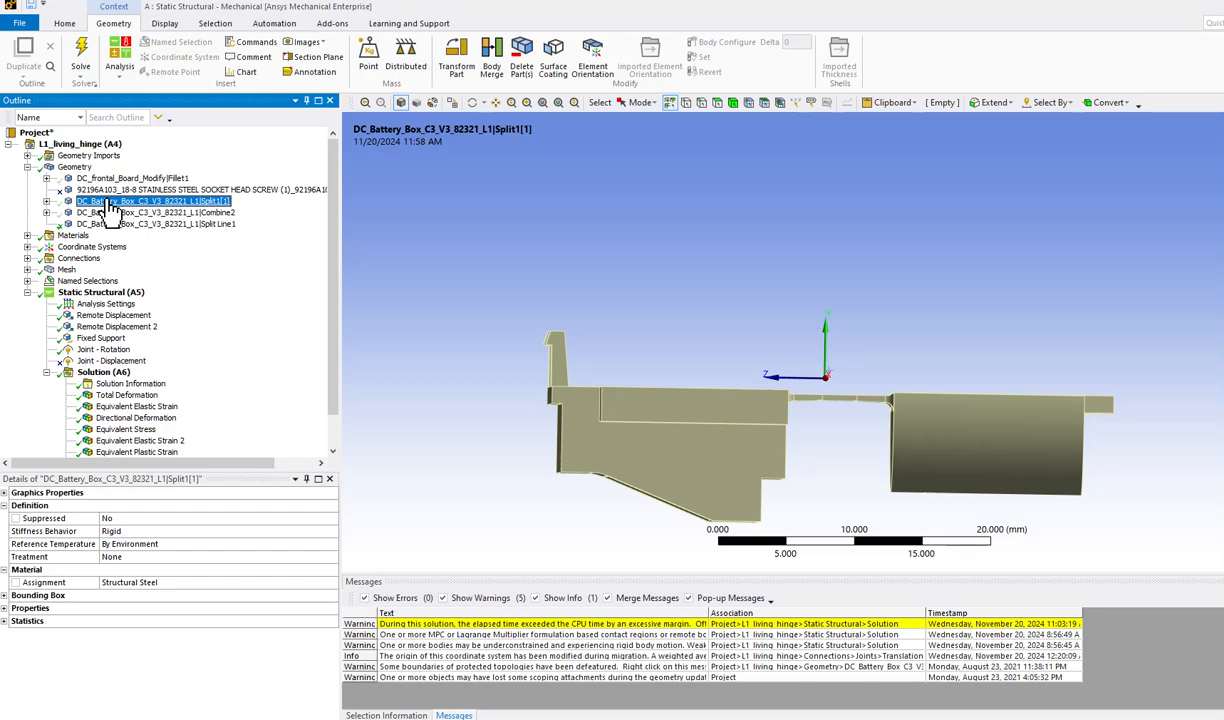
{"action": "right_click", "coordinate": [122, 200]}
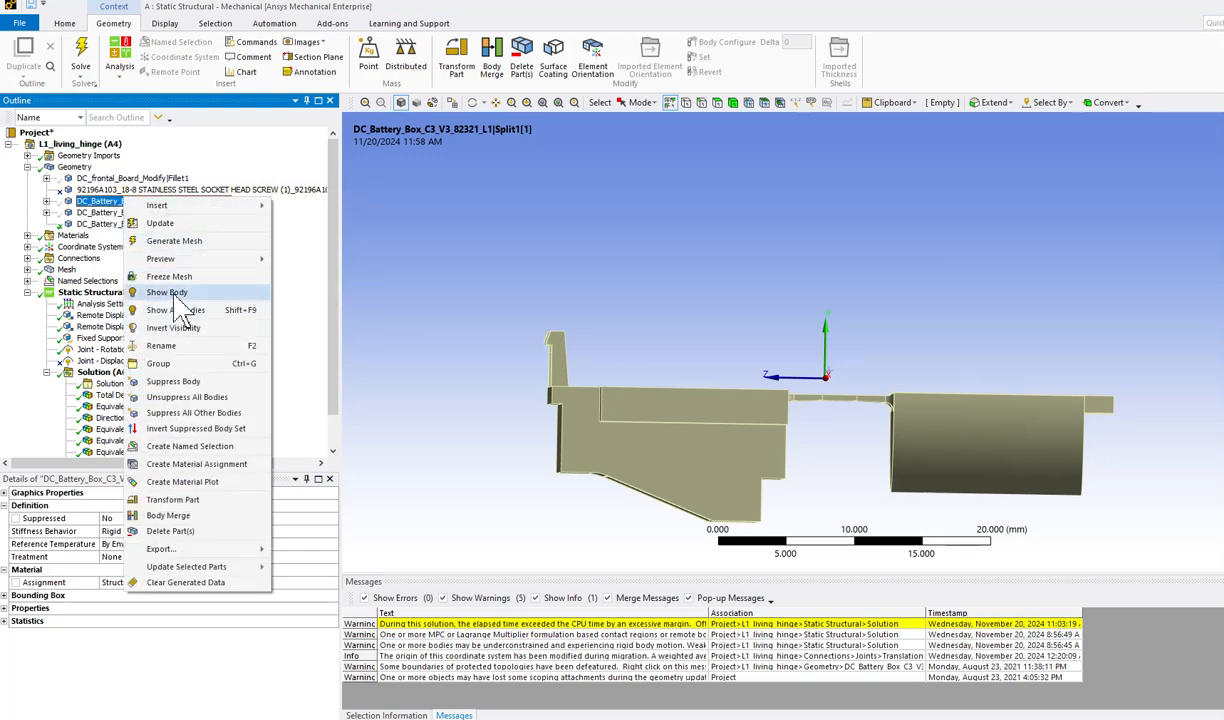
{"action": "left_click", "coordinate": [178, 294]}
{"action": "middle_click_drag", "start_coordinate": [600, 290], "coordinate": [713, 320]}
{"action": "scroll", "coordinate": [713, 320], "scroll_direction": "up", "scroll_amount": 5}
{"action": "middle_click_drag", "start_coordinate": [912, 278], "coordinate": [820, 360]}
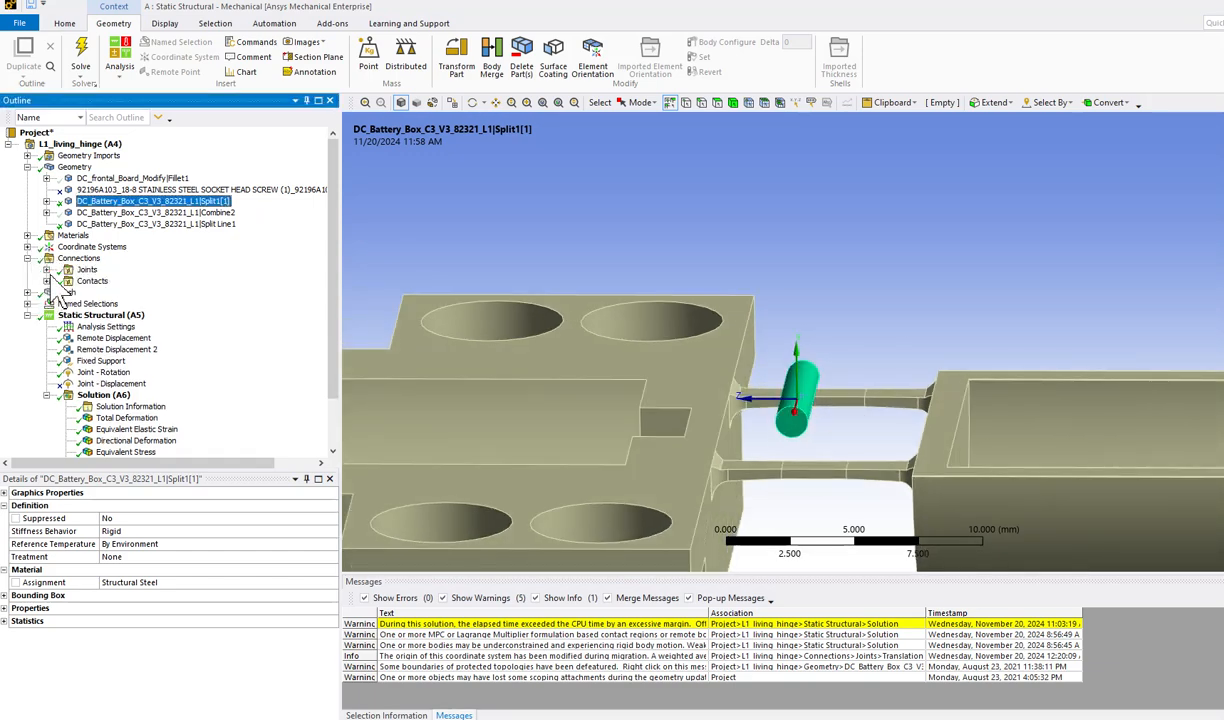
Step: Open the revolute joint between the Split1[1] and Split Line1 bodies and examine its reference pivot cylinder face and mobile edge
{"action": "left_click", "coordinate": [27, 258]}
{"action": "left_click", "coordinate": [130, 281]}
{"action": "scroll", "coordinate": [343, 321], "scroll_direction": "up", "scroll_amount": 3}
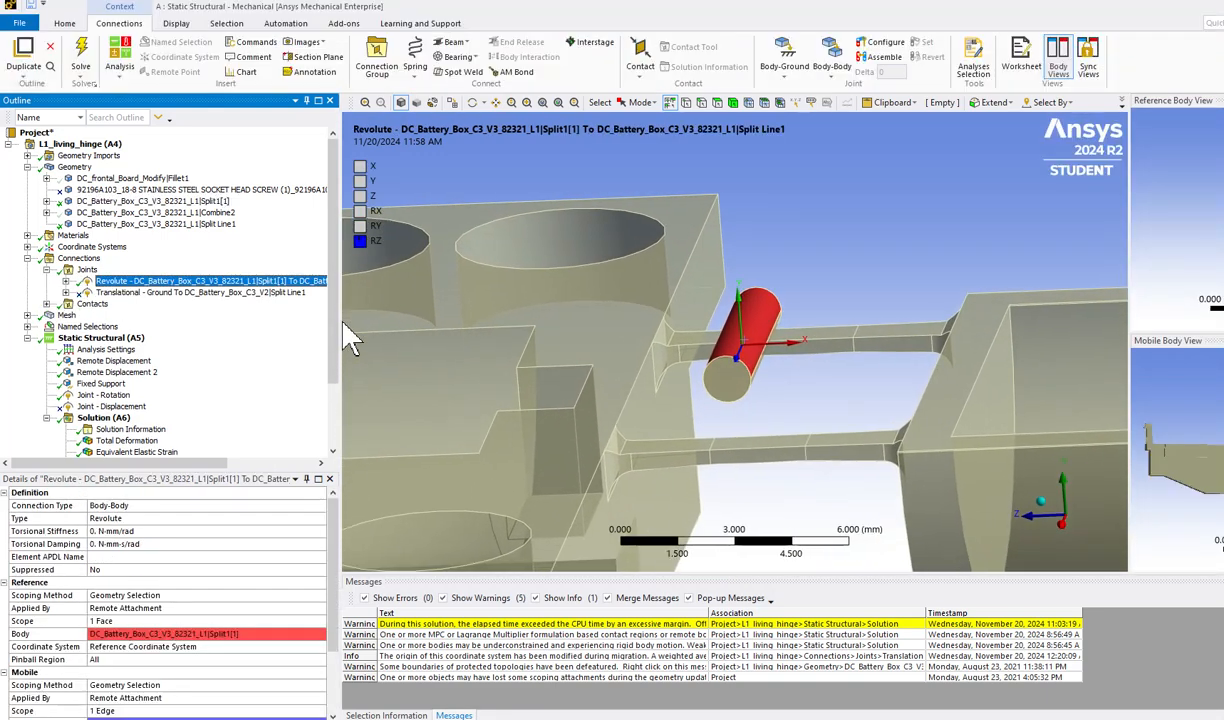
{"action": "scroll", "coordinate": [660, 466], "scroll_direction": "up", "scroll_amount": 2}
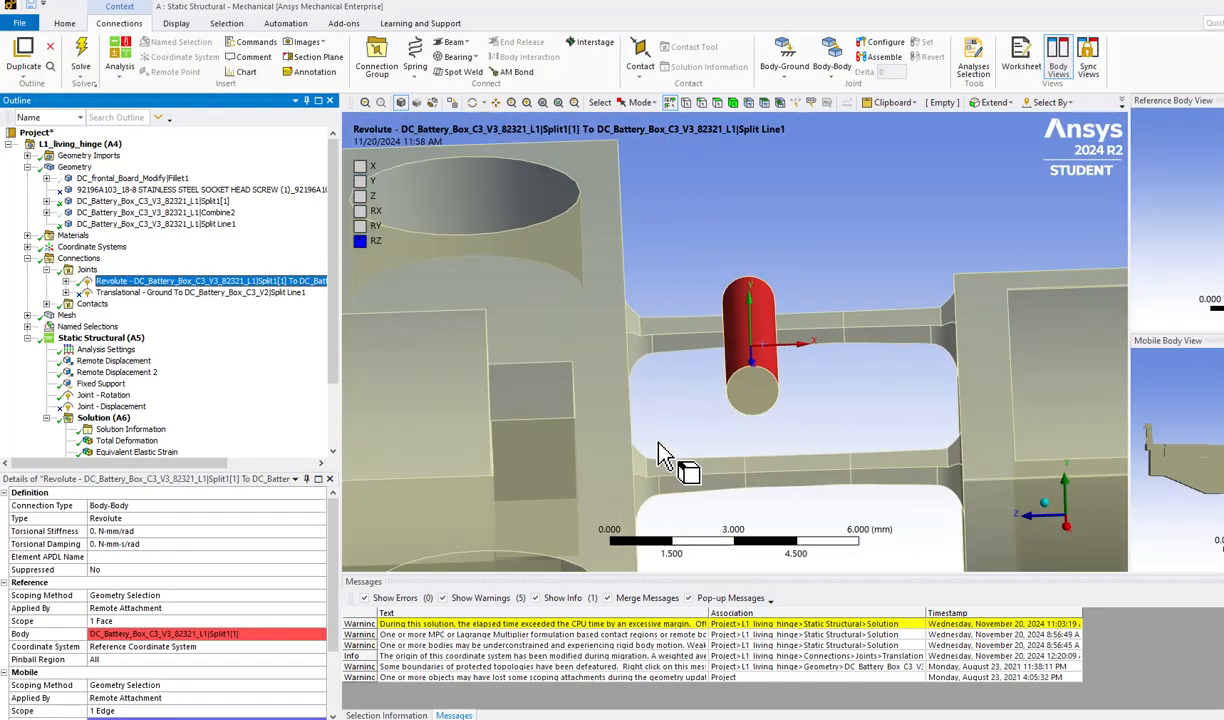
{"action": "scroll", "coordinate": [690, 380], "scroll_direction": "down", "scroll_amount": 5}
{"action": "scroll", "coordinate": [880, 440], "scroll_direction": "up", "scroll_amount": 5}
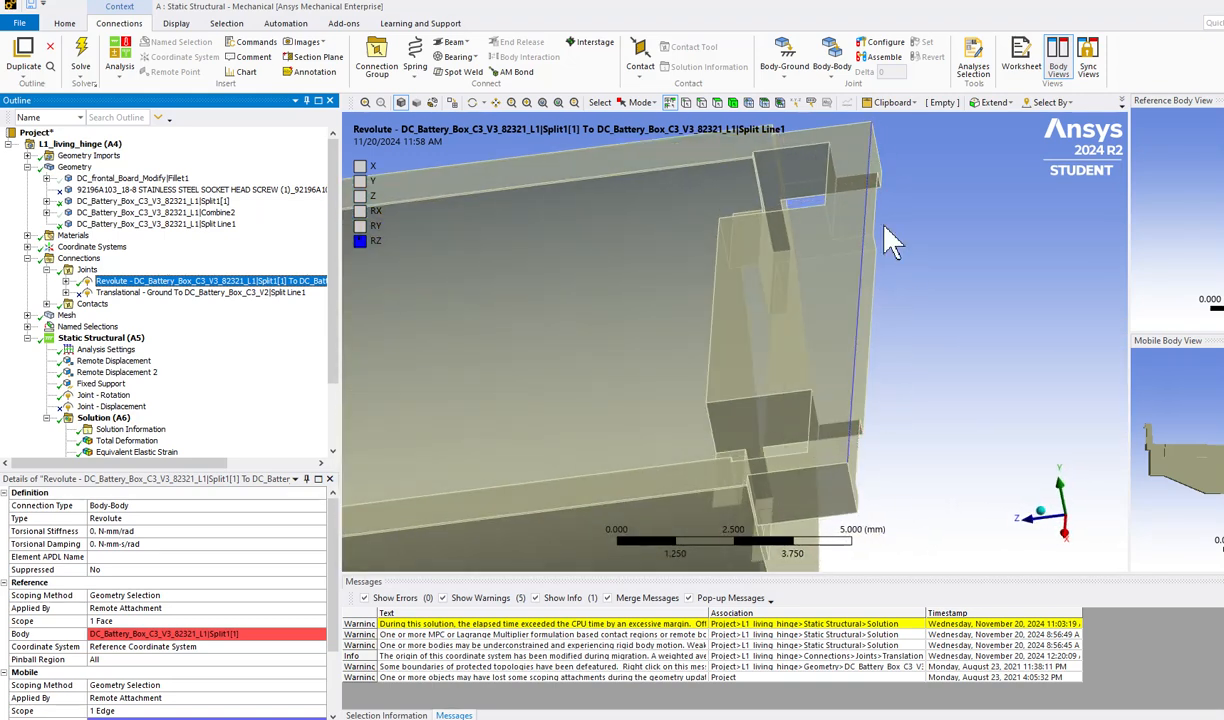
{"action": "scroll", "coordinate": [839, 292], "scroll_direction": "down", "scroll_amount": 4}
{"action": "middle_click_drag", "start_coordinate": [899, 282], "coordinate": [920, 342]}
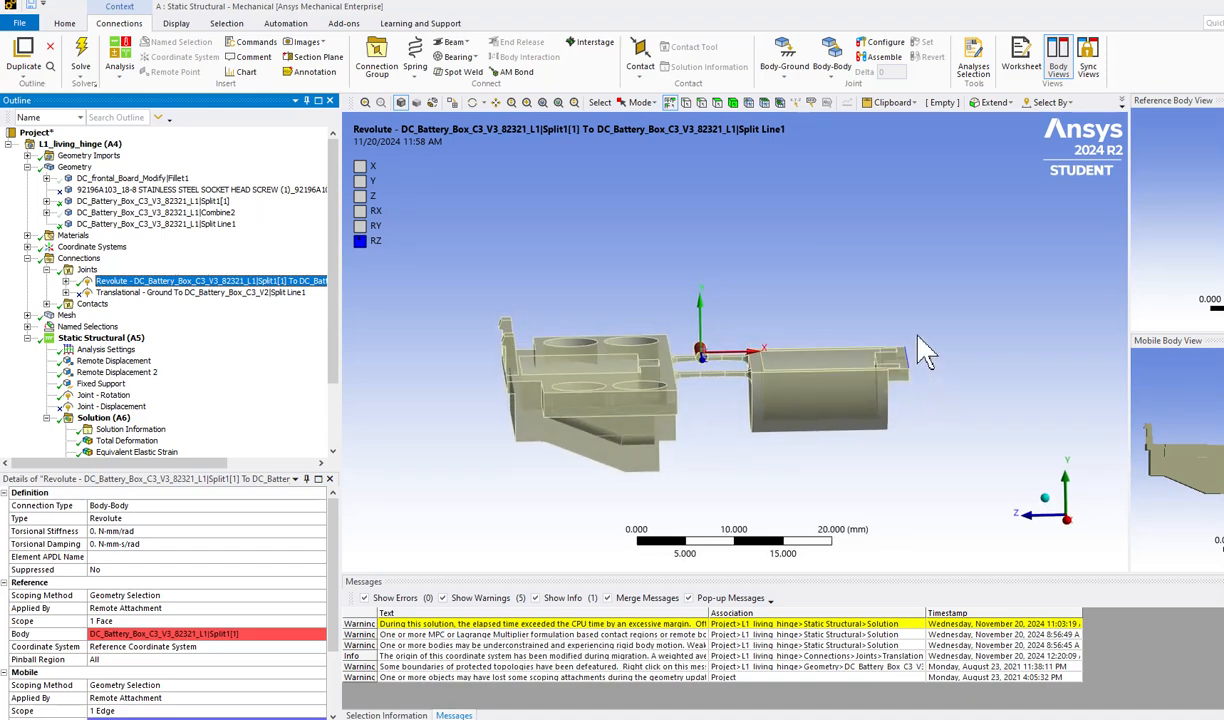
{"action": "scroll", "coordinate": [665, 368], "scroll_direction": "up", "scroll_amount": 5}
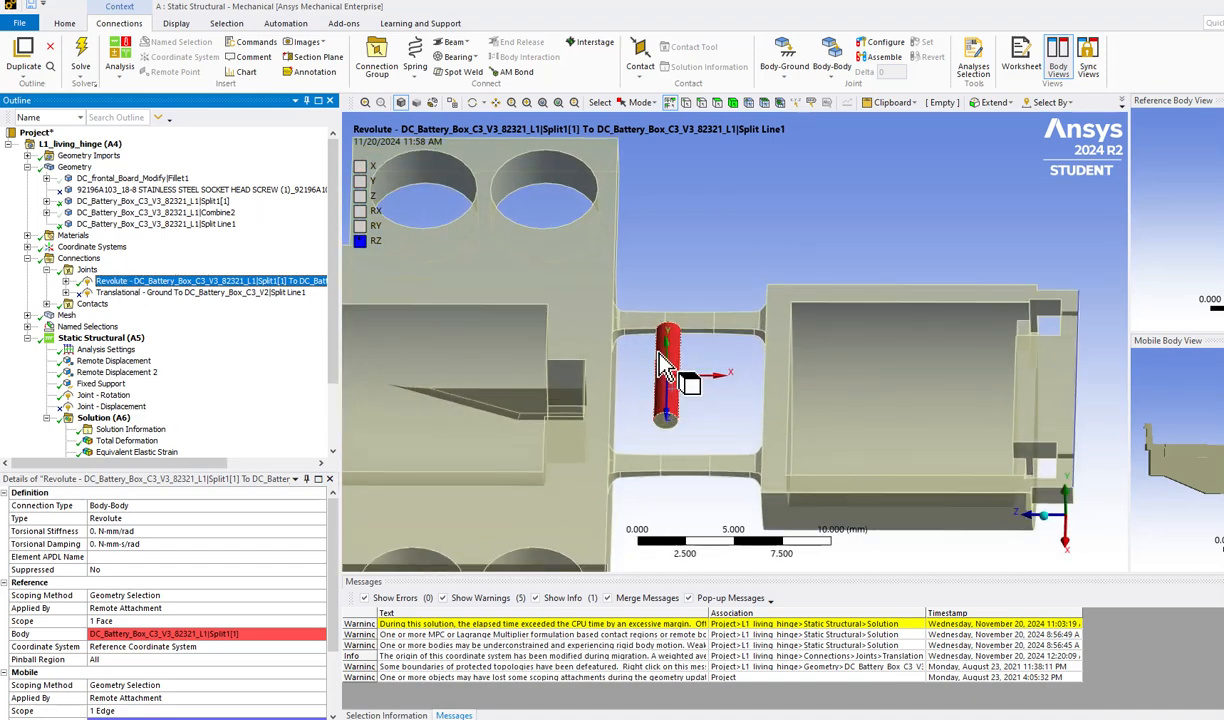
{"action": "middle_click_drag", "start_coordinate": [690, 418], "coordinate": [638, 420]}
{"action": "scroll", "coordinate": [175, 378], "scroll_direction": "down", "scroll_amount": 3}
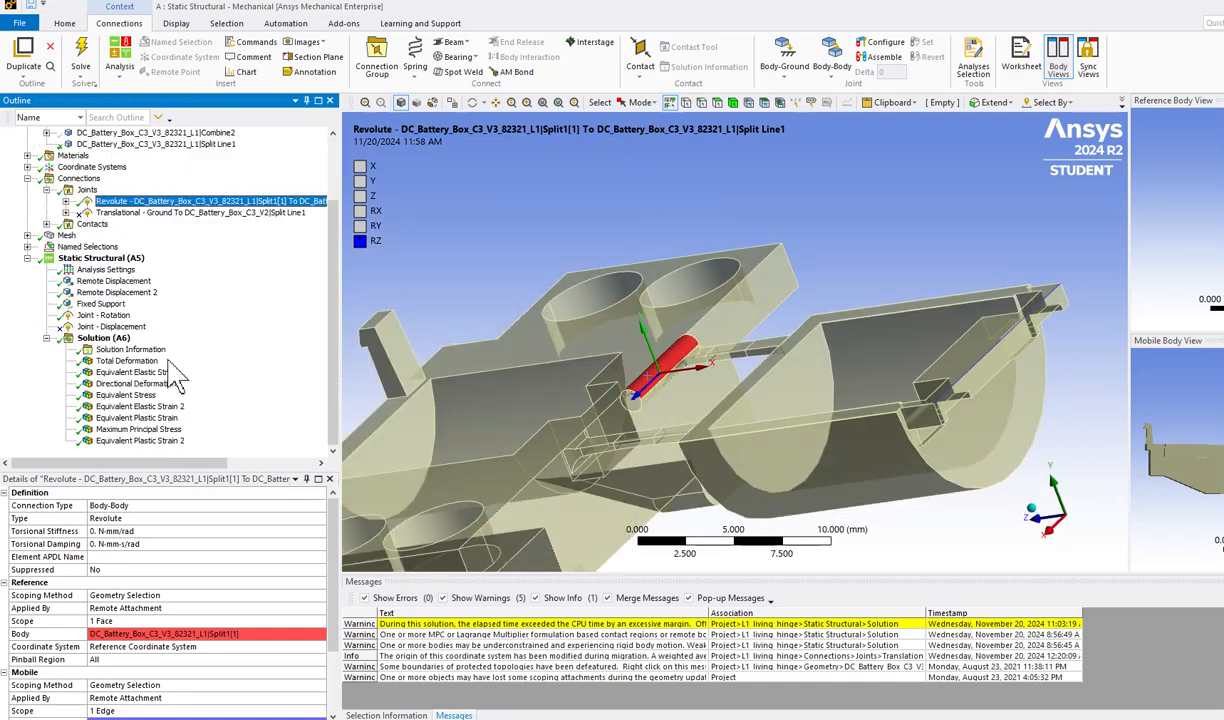
Step: Open the Joint - Rotation load and switch the angular unit to degrees so its magnitude is shown in degrees
{"action": "left_click", "coordinate": [110, 315]}
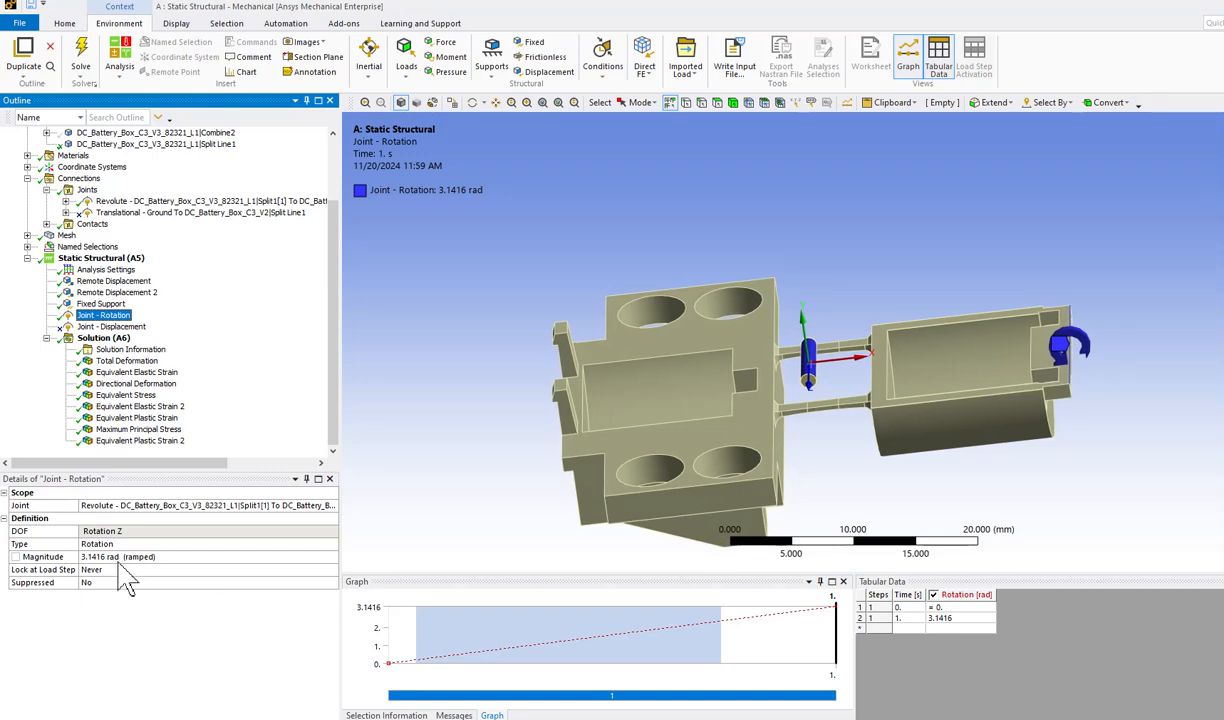
{"action": "left_click", "coordinate": [64, 23]}
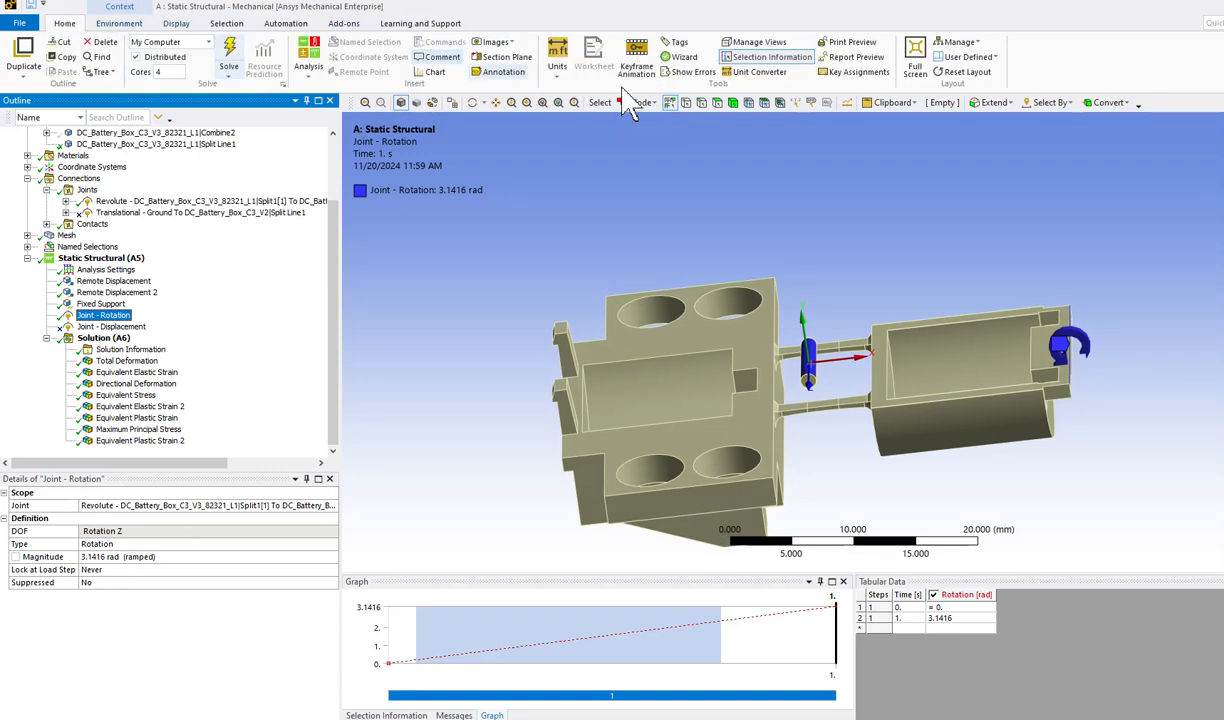
{"action": "left_click", "coordinate": [557, 62]}
{"action": "left_click", "coordinate": [583, 260]}
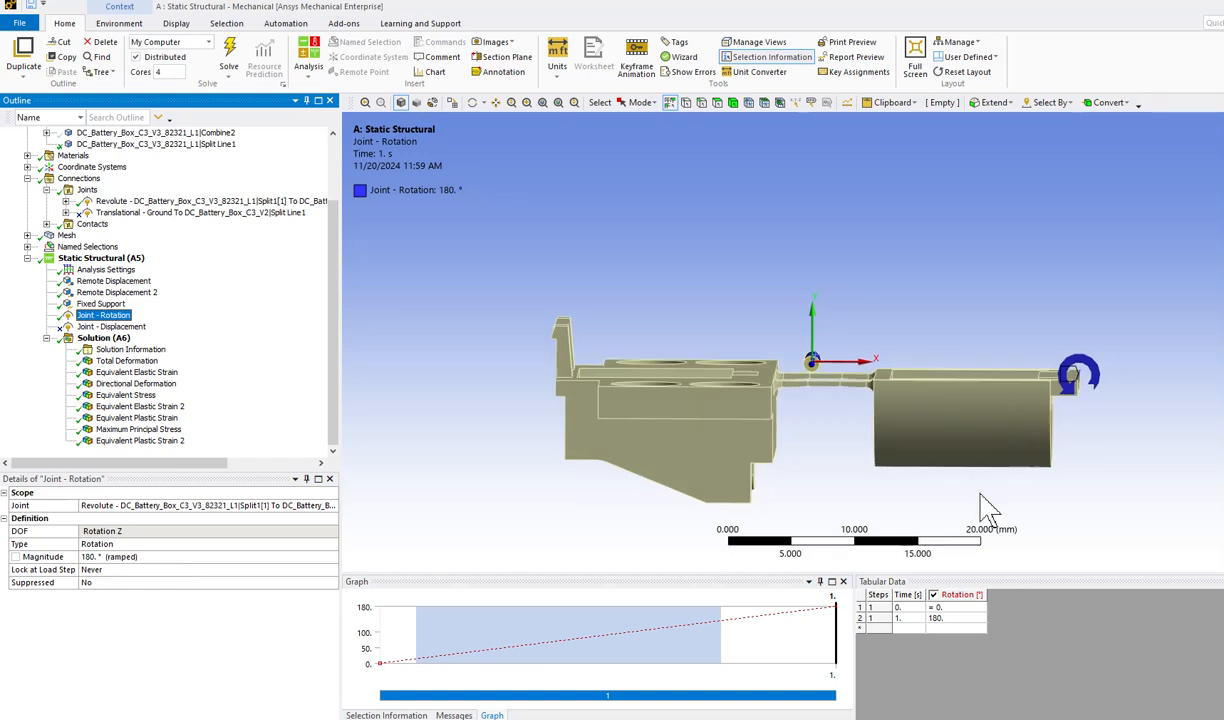
Step: Examine the joint rotation about the pivot in a straight side view, and review the Remote Displacement 2 and Fixed Support conditions
{"action": "middle_click_drag", "start_coordinate": [757, 310], "coordinate": [975, 402]}
{"action": "scroll", "coordinate": [980, 402], "scroll_direction": "up", "scroll_amount": 1}
{"action": "middle_click_drag", "start_coordinate": [784, 353], "coordinate": [623, 372]}
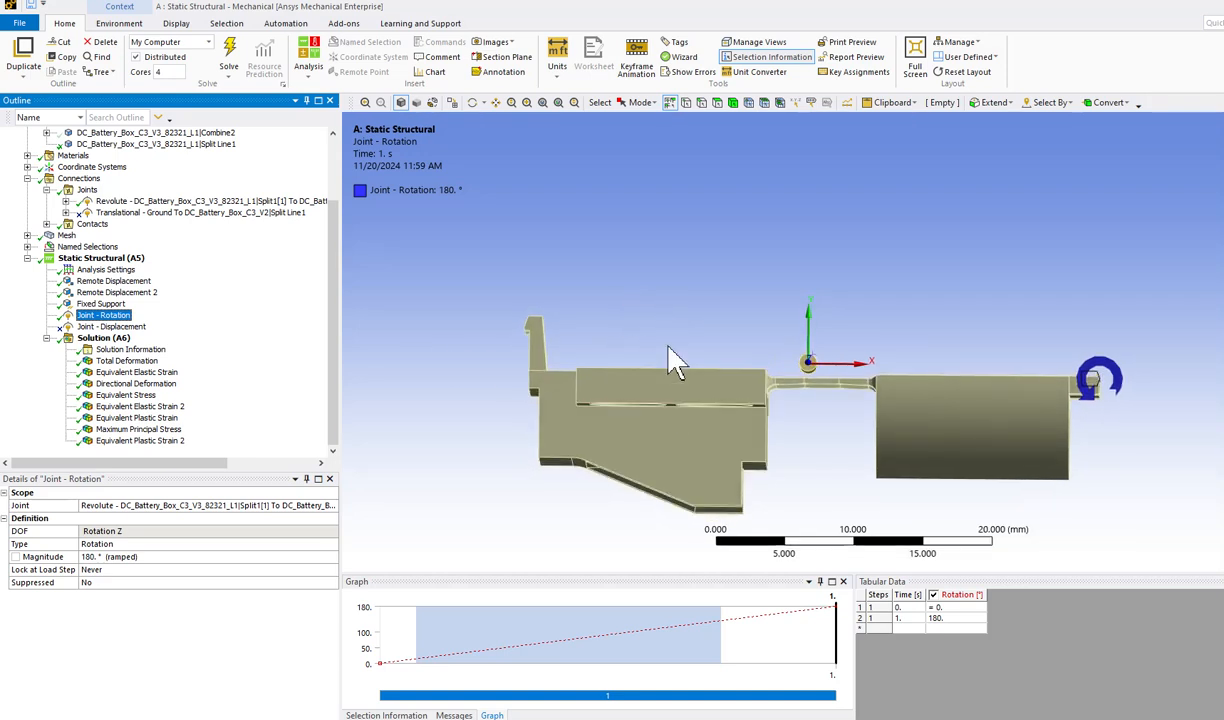
{"action": "left_click", "coordinate": [1221, 512]}
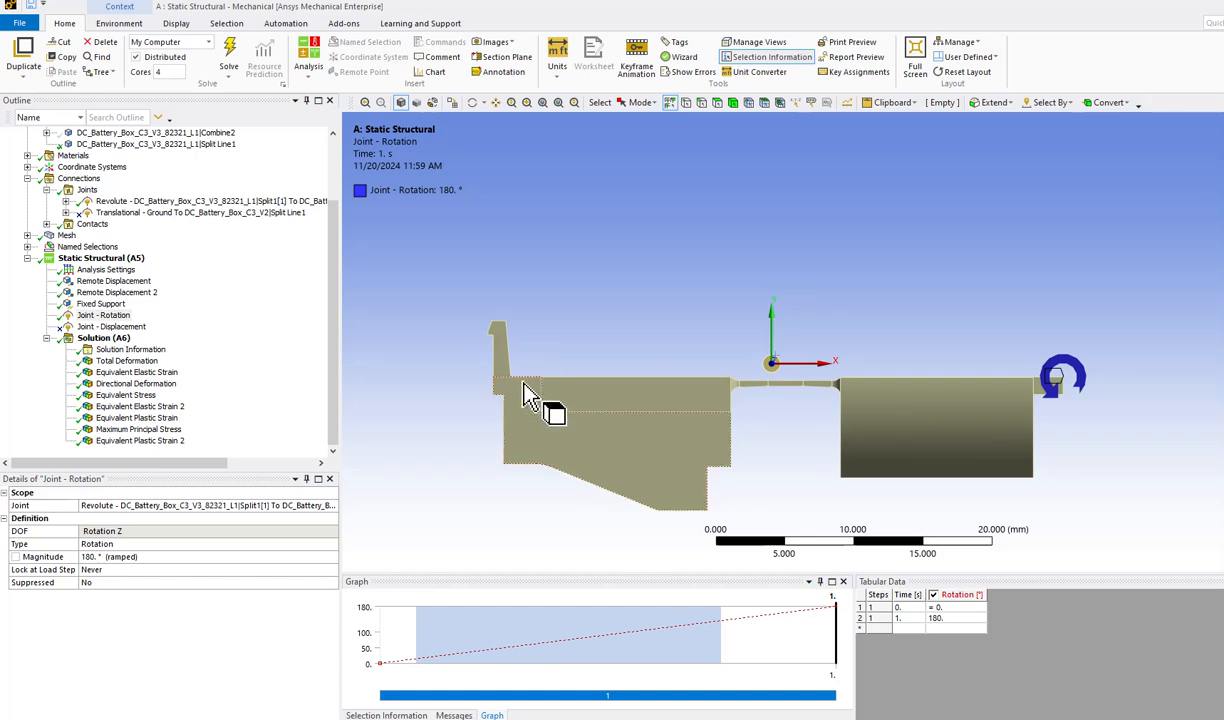
{"action": "left_click", "coordinate": [110, 292]}
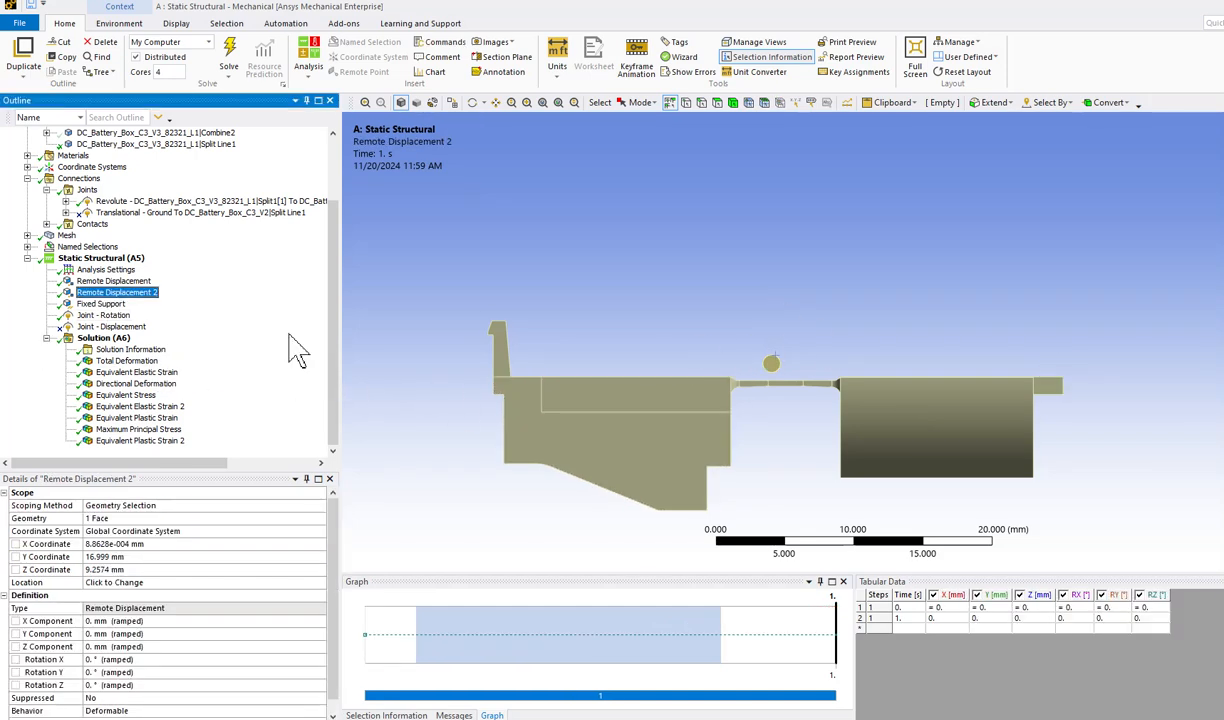
{"action": "left_click", "coordinate": [102, 304]}
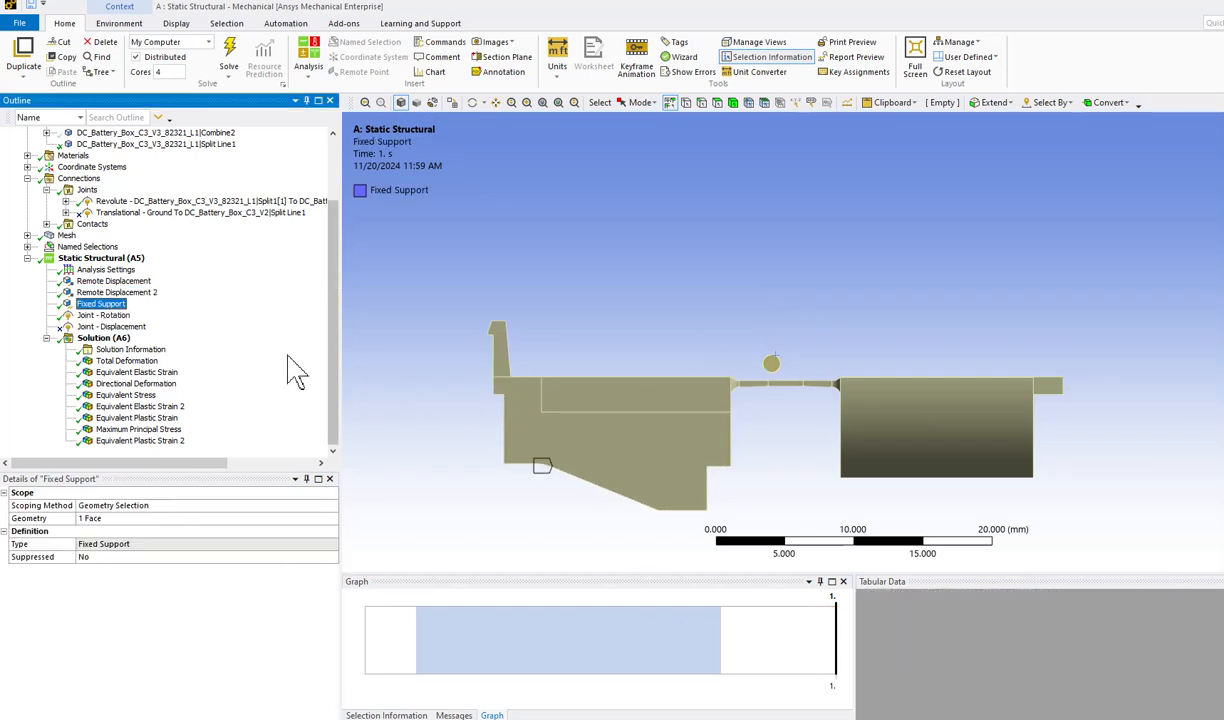
Step: Open the Total Deformation result and play its animation to watch the hinge fold
{"action": "left_click", "coordinate": [118, 362]}
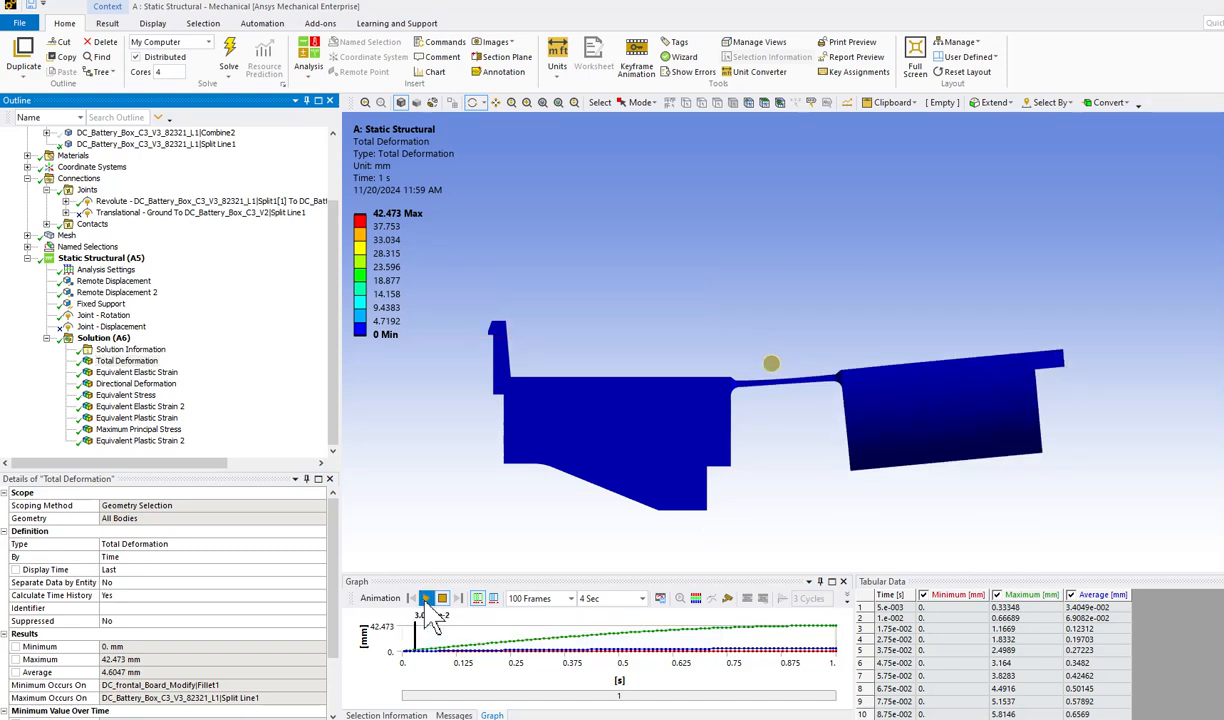